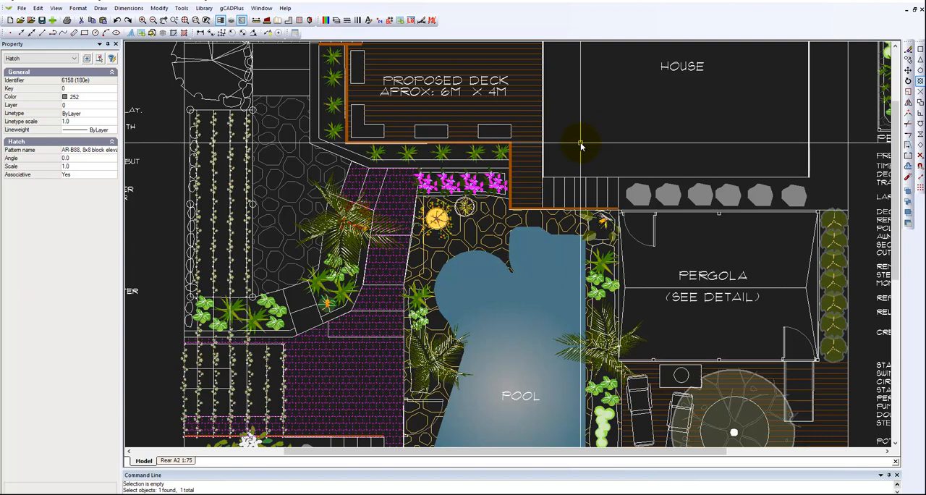
# Examine the properties of the crazy-paving hatch beside the vine beds, clearing the selection before and after
pyautogui.press('Escape')
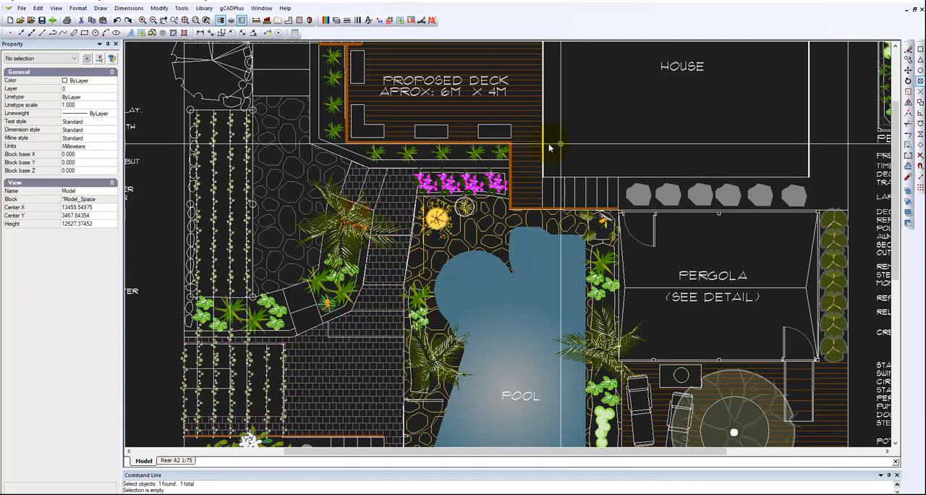
pyautogui.click(287, 175)
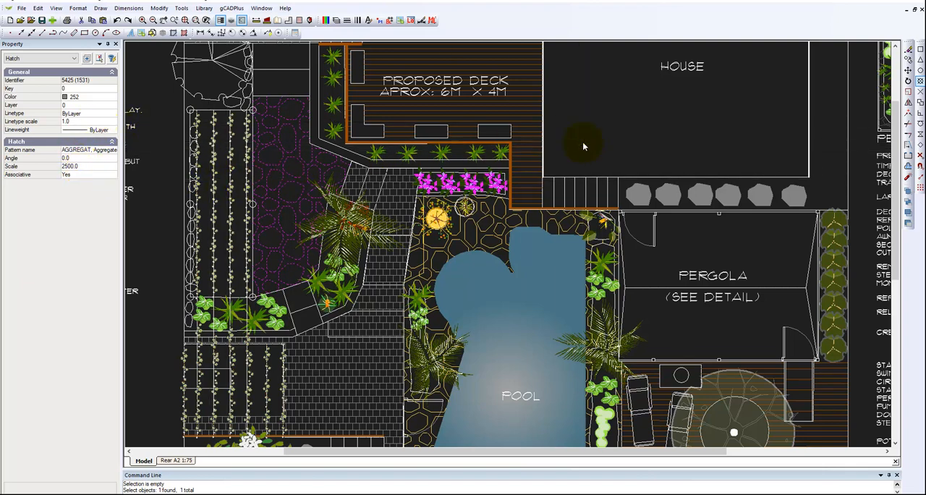
pyautogui.press('Escape')
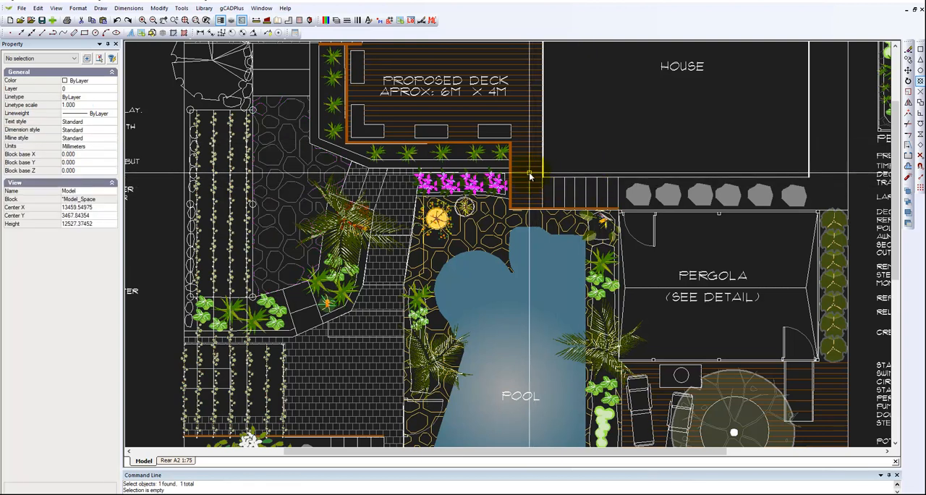
# Inspect two individual decking lines on the narrow part of the 6M x 4M deck, beside the stairs
pyautogui.scroll(3, 525, 183)
pyautogui.scroll(1, 525, 183)
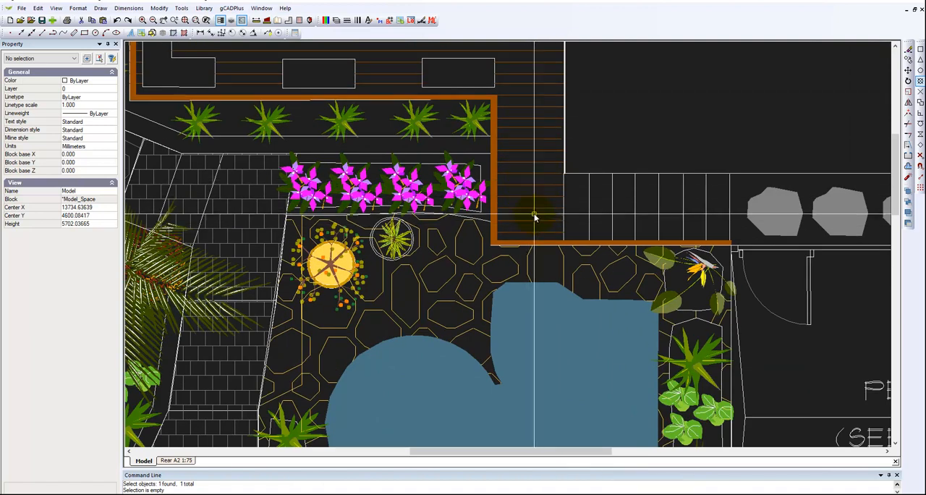
pyautogui.click(528, 197)
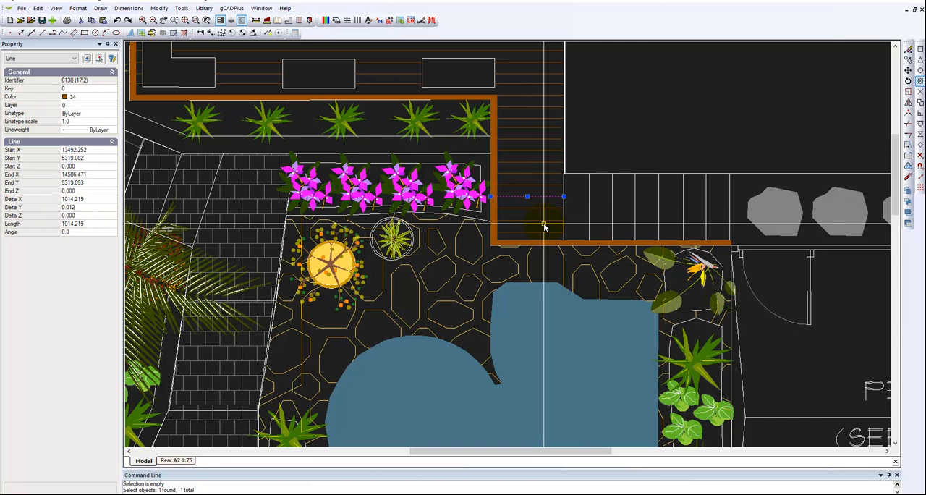
pyautogui.press('Escape')
pyautogui.click(527, 187)
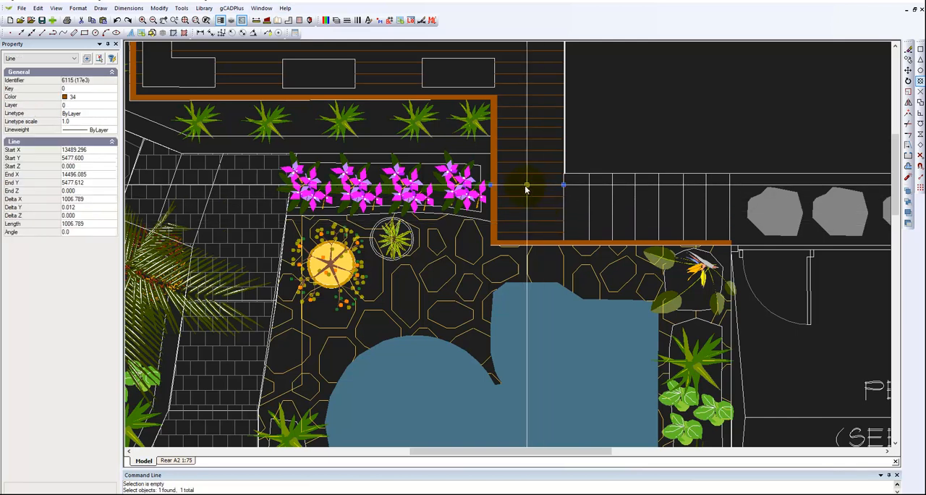
pyautogui.press('Escape')
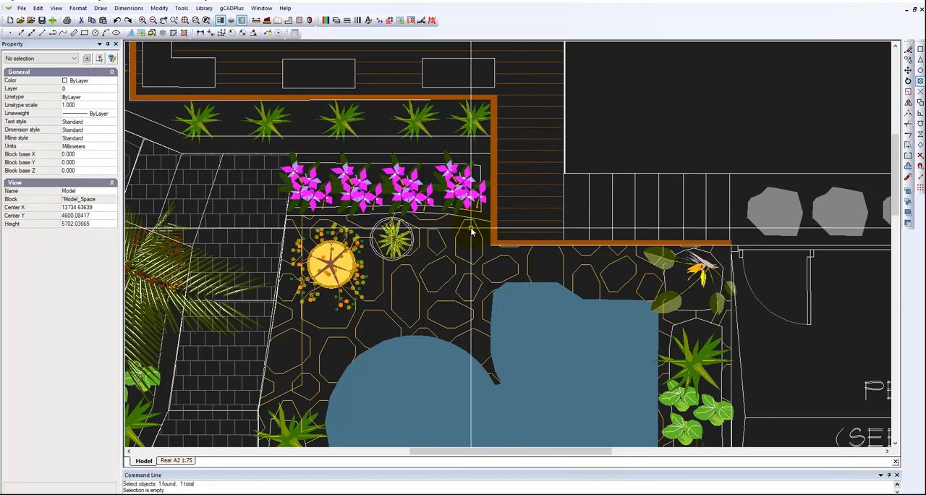
pyautogui.scroll(-3, 471, 233)
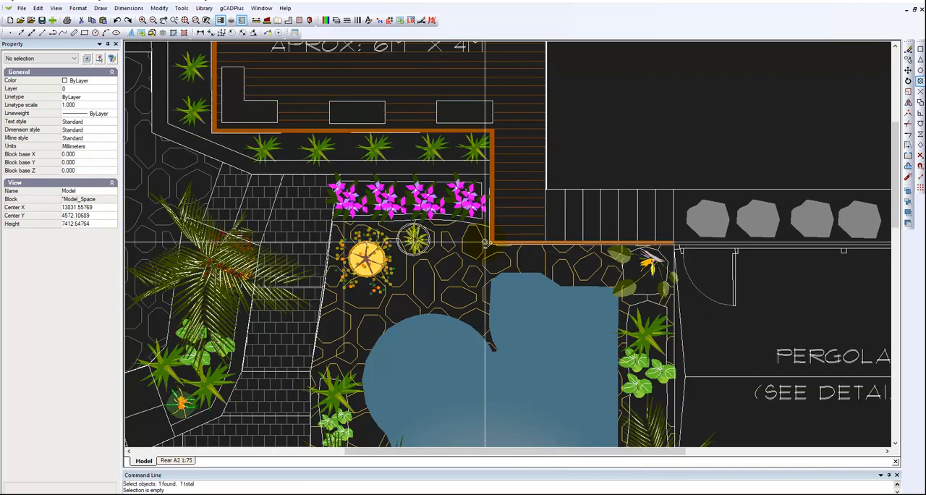
pyautogui.scroll(-2, 500, 249)
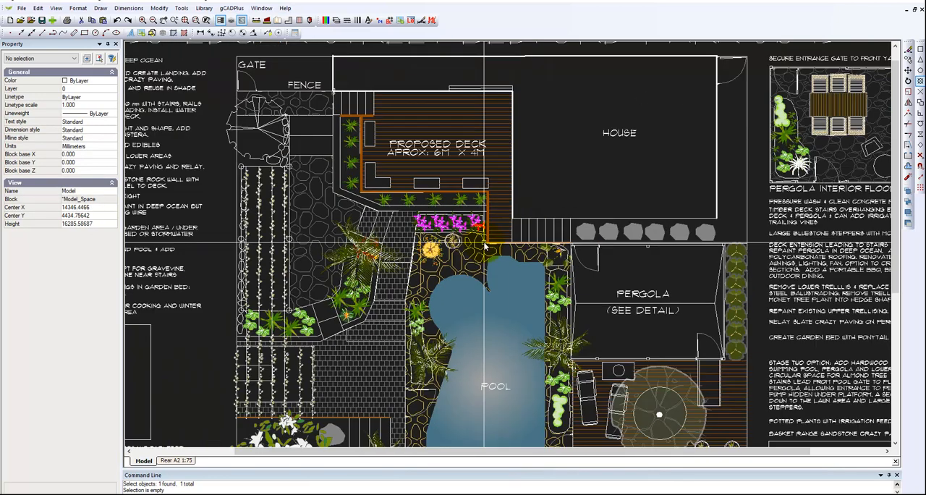
# Inspect a decking line near the potted plants on the 6.8M x 4M deck, then clear the selection
pyautogui.moveTo(602, 327); pyautogui.dragTo(539, 241, button='middle')
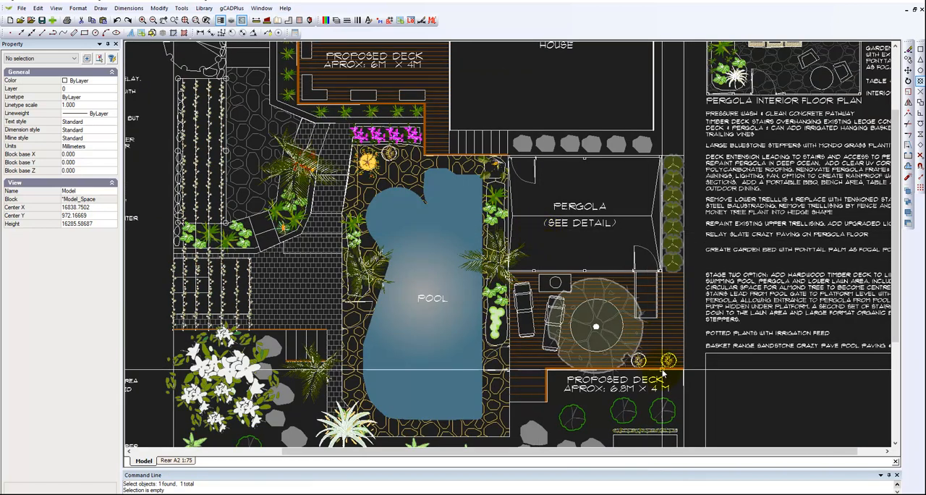
pyautogui.click(663, 346)
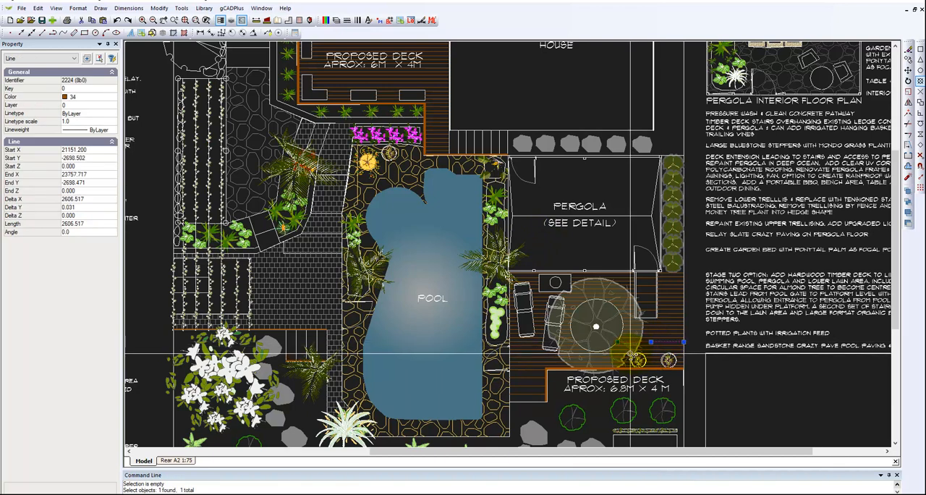
pyautogui.scroll(2, 630, 353)
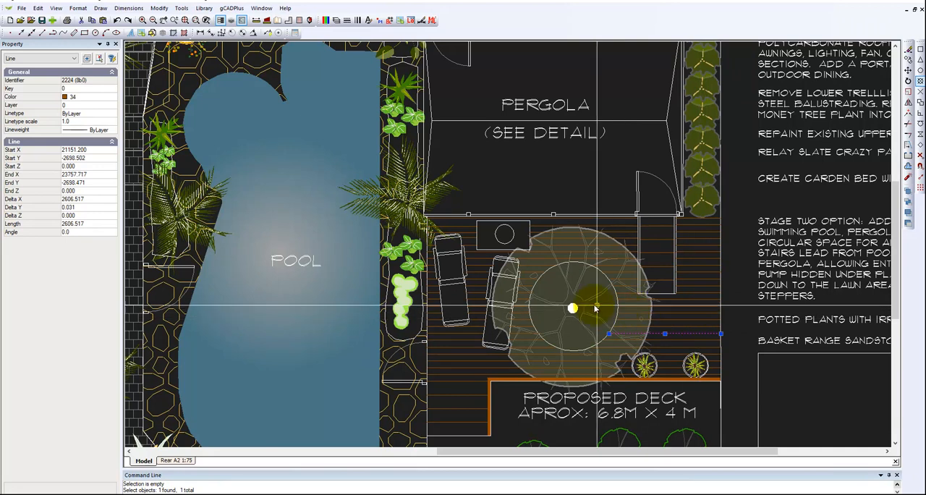
pyautogui.press('Escape')
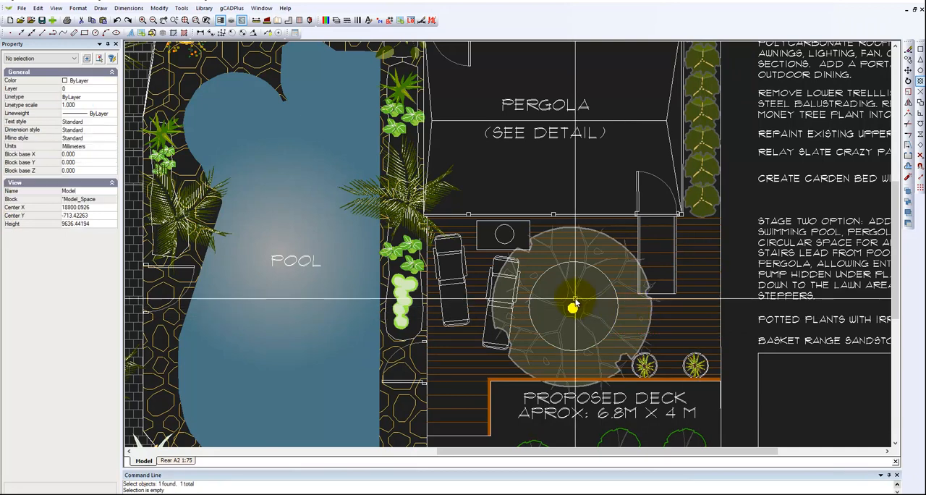
pyautogui.scroll(-2, 586, 311)
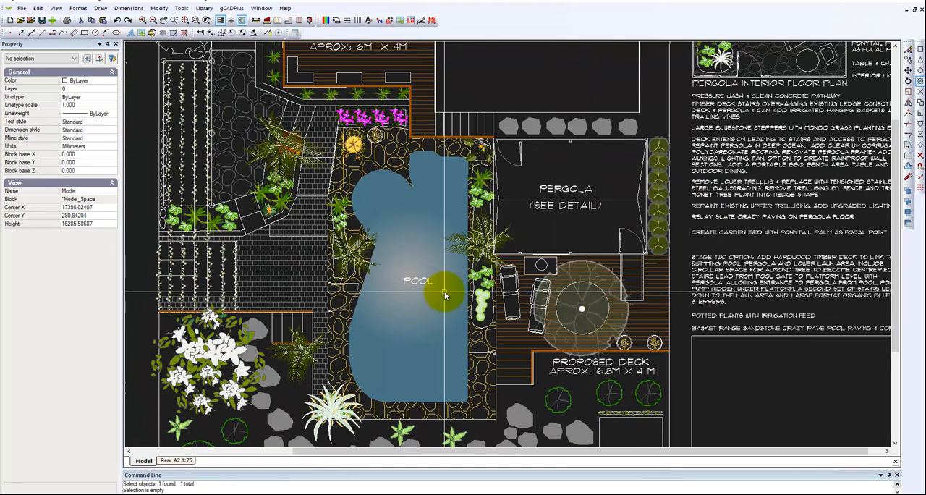
# Explode the block-paving hatch beside the pool into separate lines
pyautogui.moveTo(397, 311); pyautogui.dragTo(559, 296, button='middle')
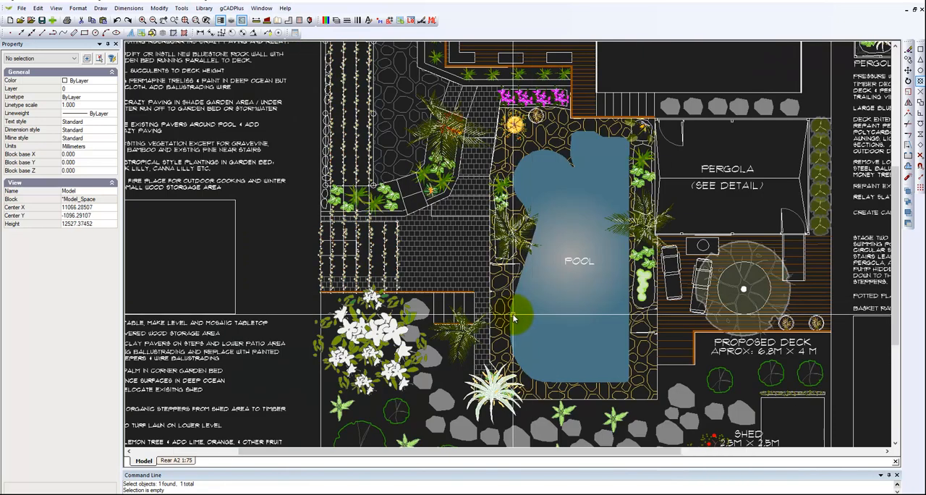
pyautogui.scroll(5, 509, 303)
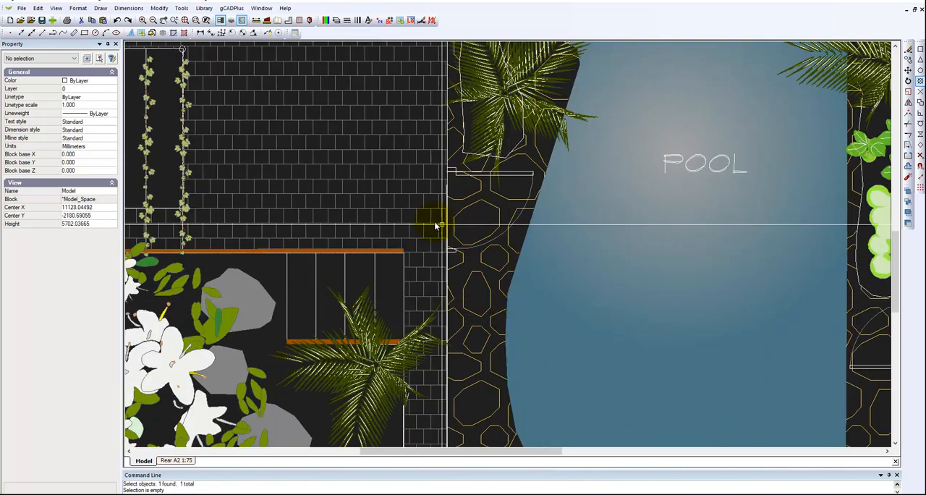
pyautogui.click(389, 210)
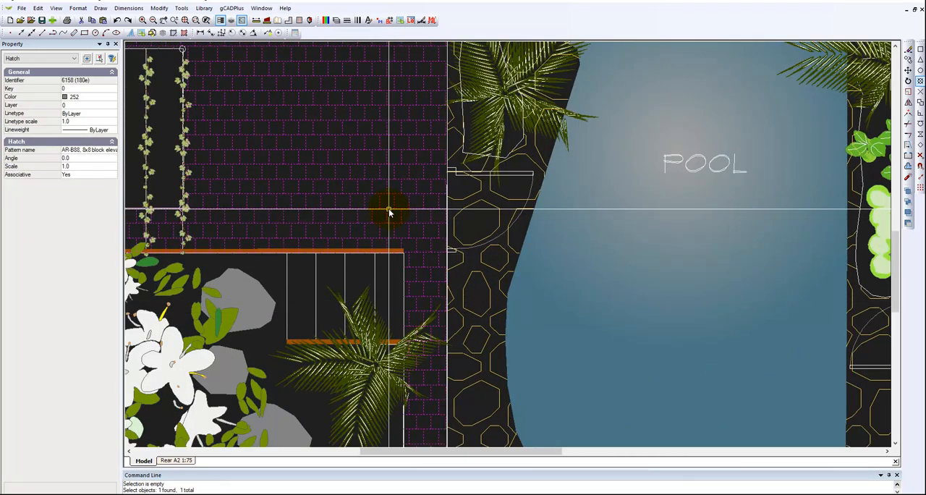
pyautogui.rightClick(389, 210)
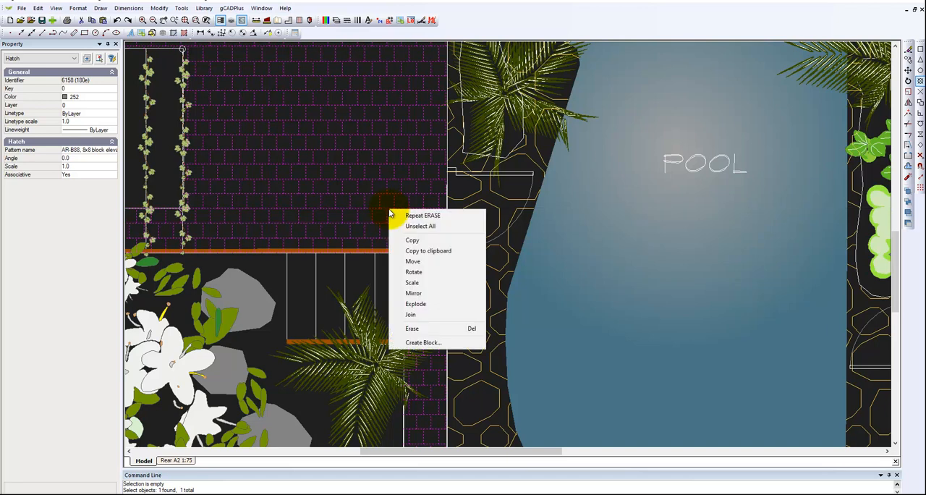
pyautogui.click(421, 307)
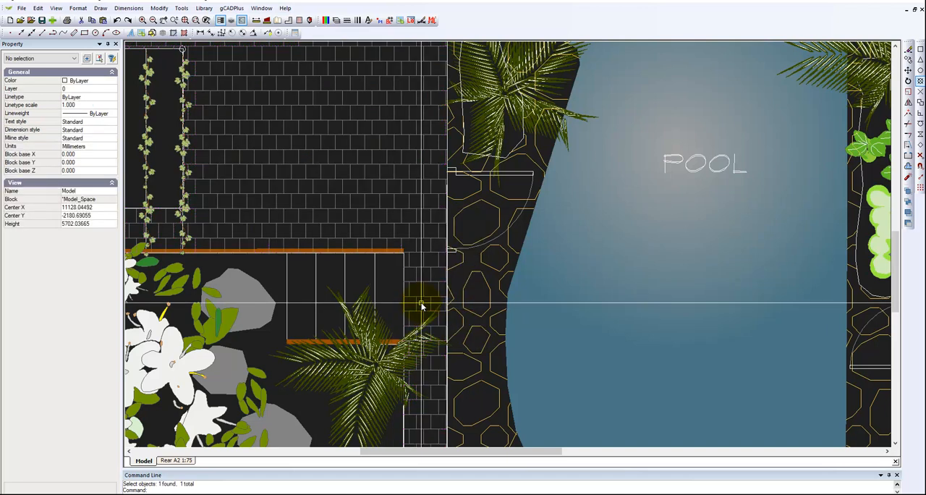
# Check two short joint lines of the exploded paving as individual objects, then deselect them
pyautogui.click(379, 206)
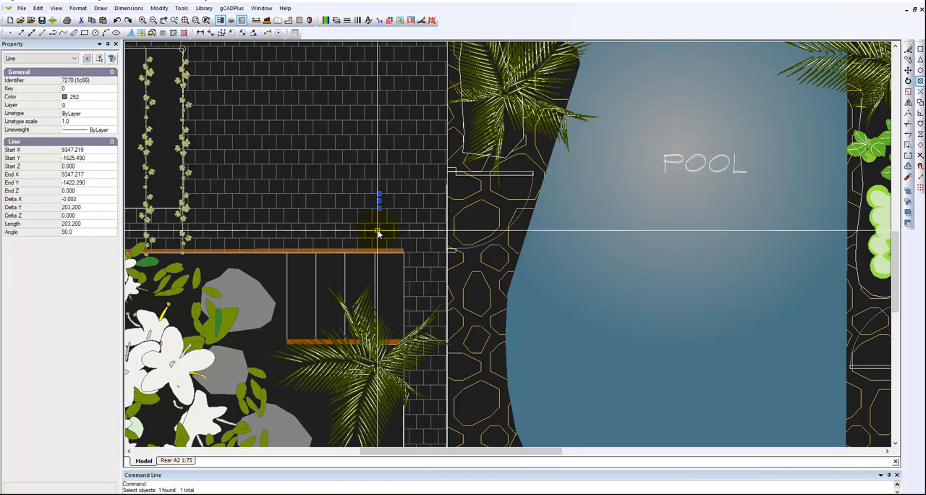
pyautogui.click(375, 232)
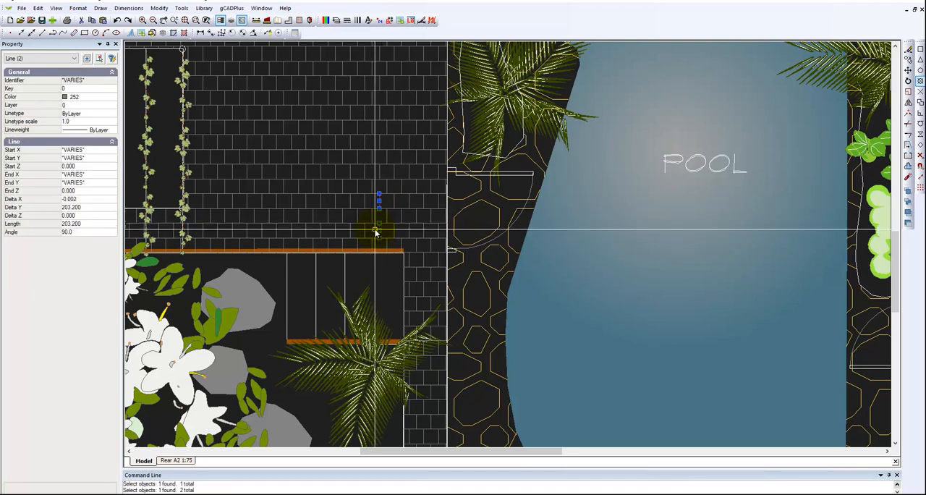
pyautogui.press('Escape')
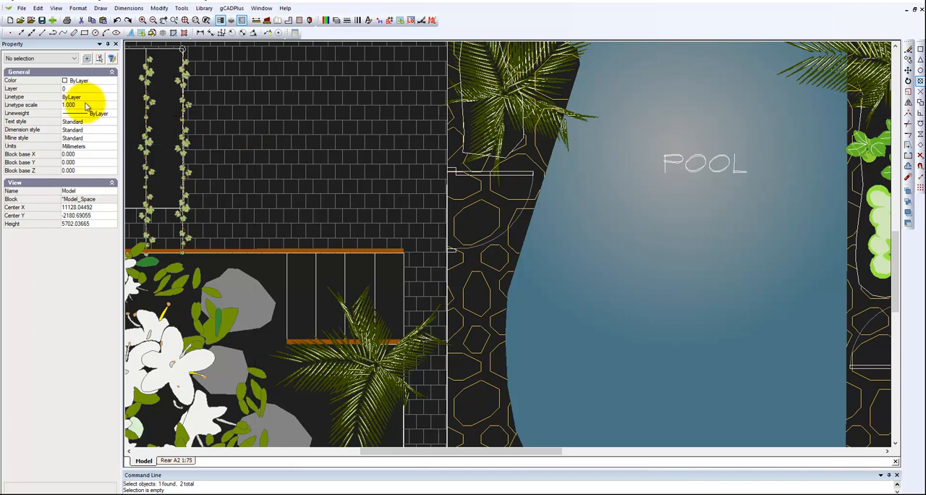
# Check the drawing's file size and dismiss the message
pyautogui.click(22, 9)
pyautogui.click(41, 71)
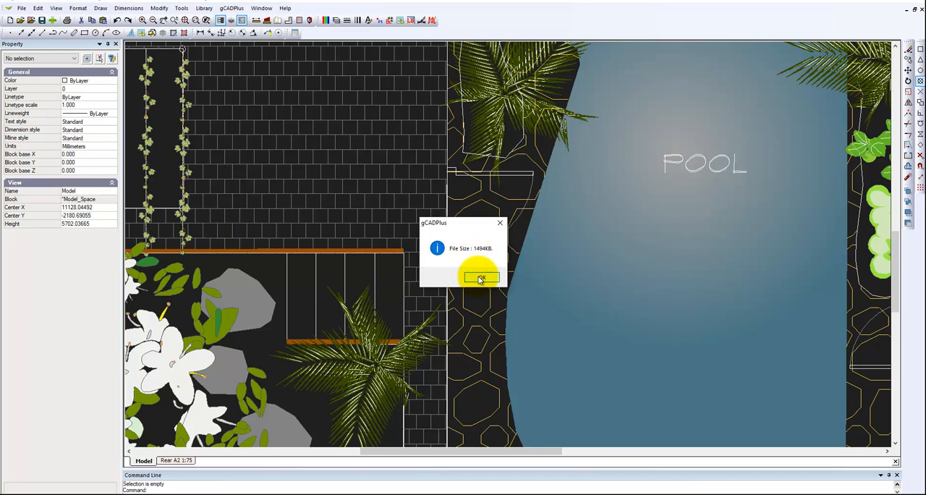
pyautogui.click(500, 222)
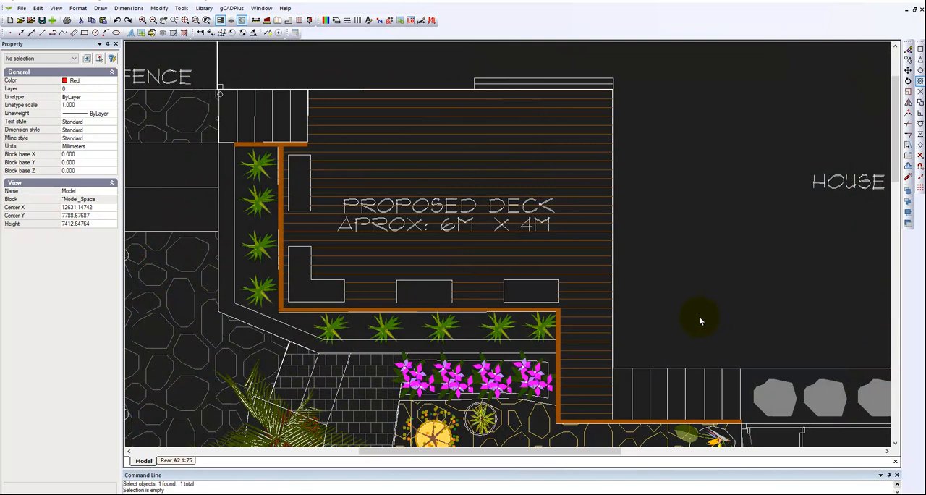
# Delete the individual decking lines across the 6M x 4M deck, including those between the benches and beside the L-shaped bench
pyautogui.click(604, 417)
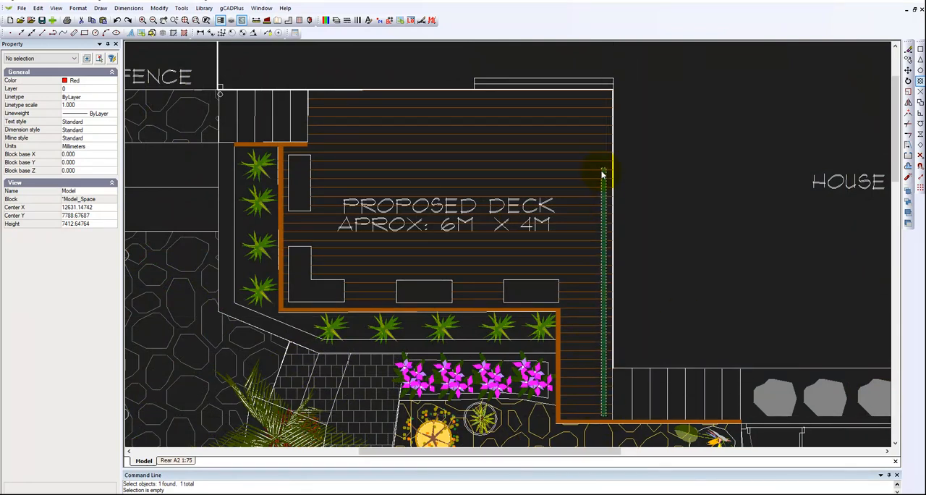
pyautogui.click(592, 94)
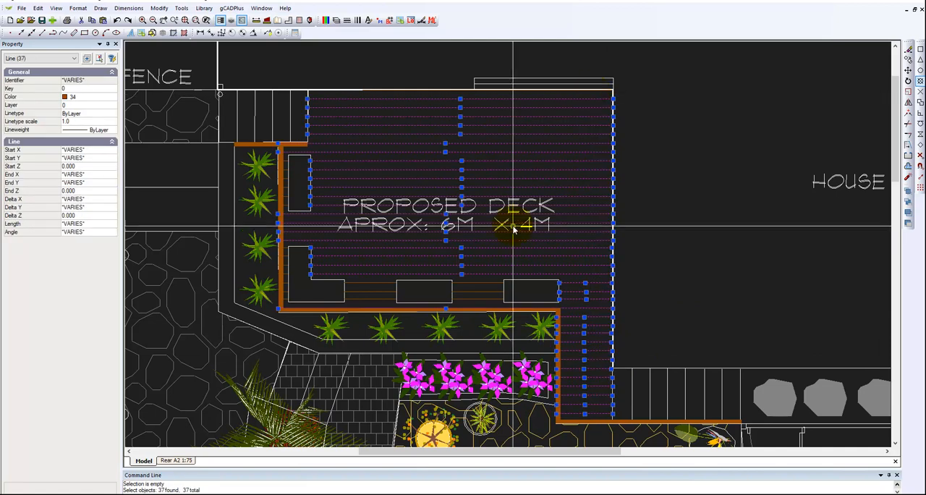
pyautogui.click(481, 281)
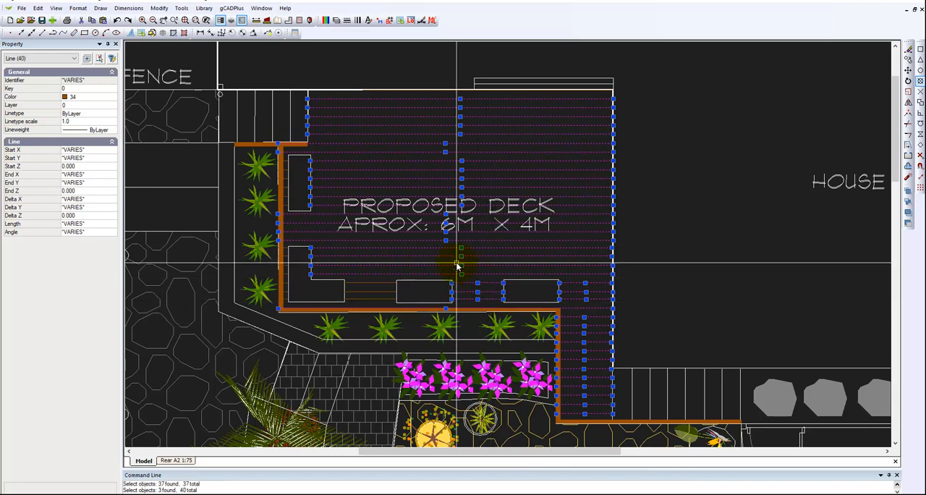
pyautogui.click(382, 304)
pyautogui.click(367, 279)
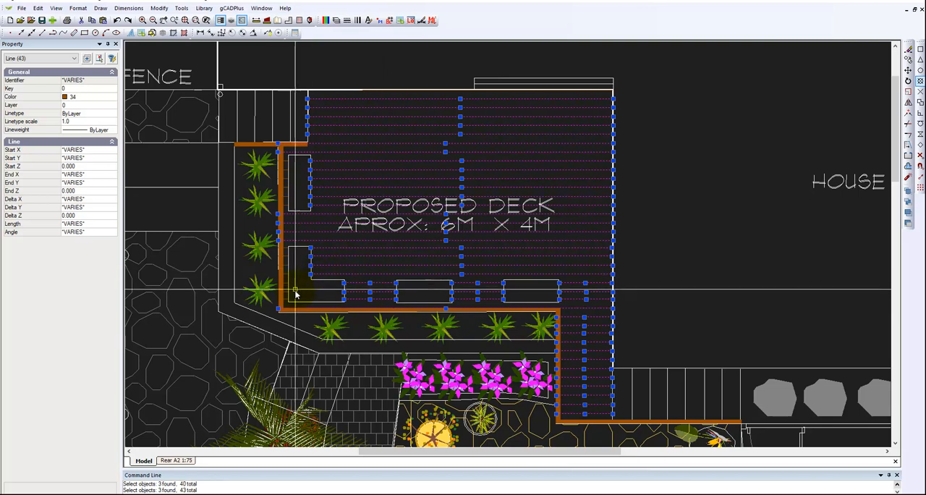
pyautogui.scroll(2, 269, 271)
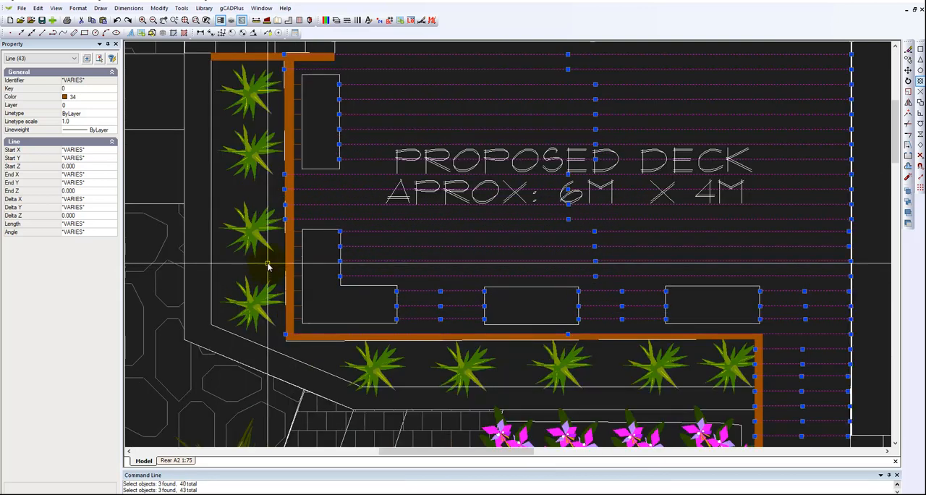
pyautogui.click(301, 327)
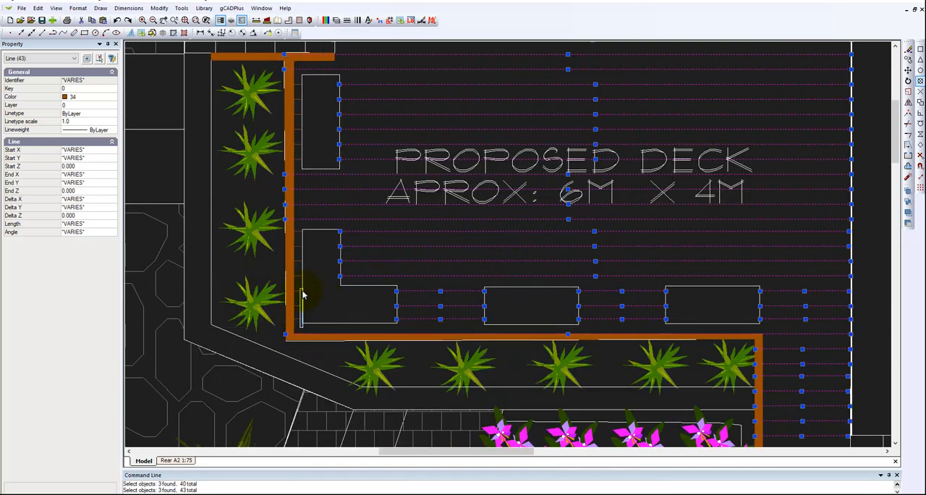
pyautogui.click(298, 228)
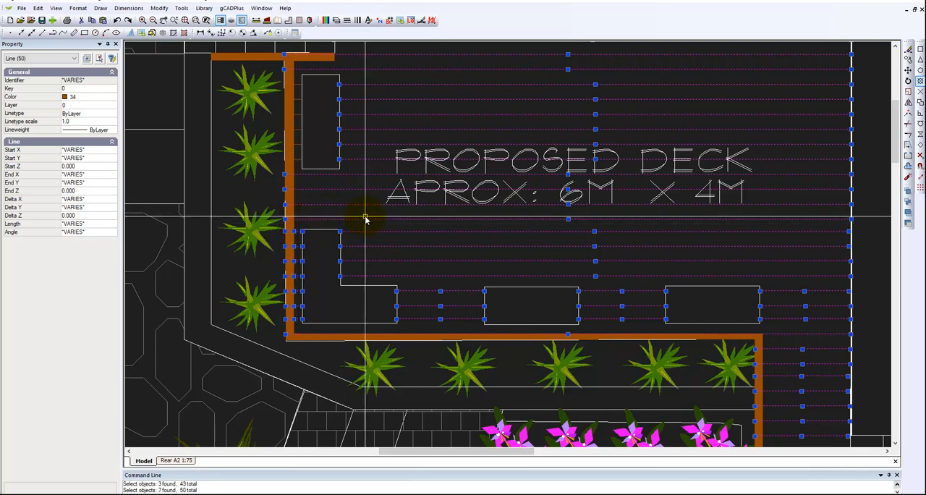
pyautogui.press('Escape')
# Delete the remaining short decking lines between the timber edging and the upper rectangular bench
pyautogui.scroll(-1, 365, 214)
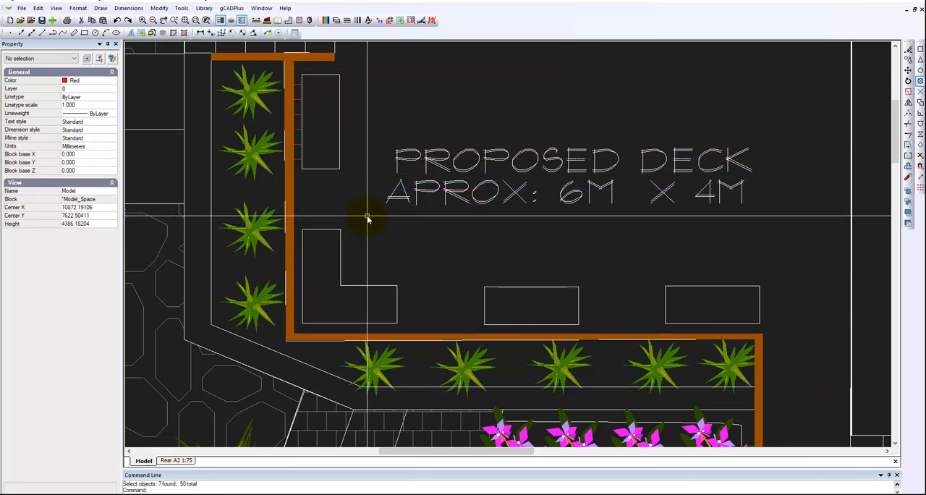
pyautogui.scroll(-3, 365, 214)
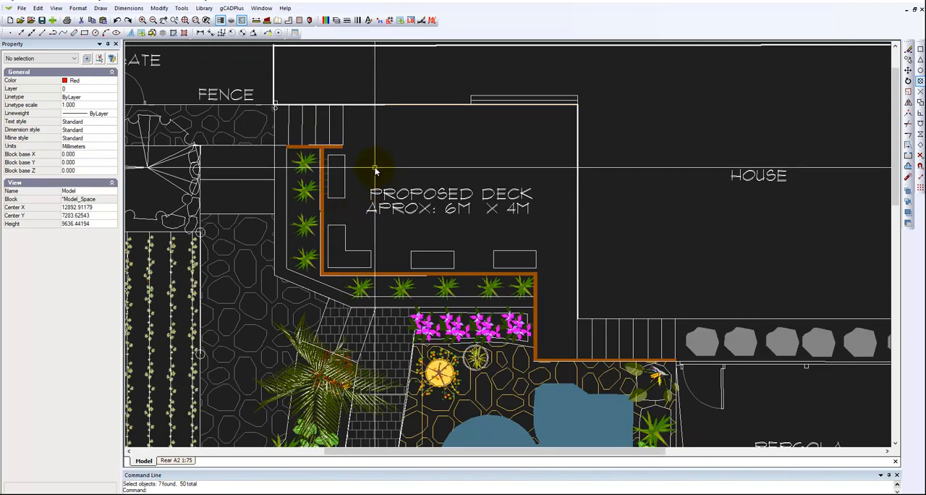
pyautogui.scroll(3, 337, 217)
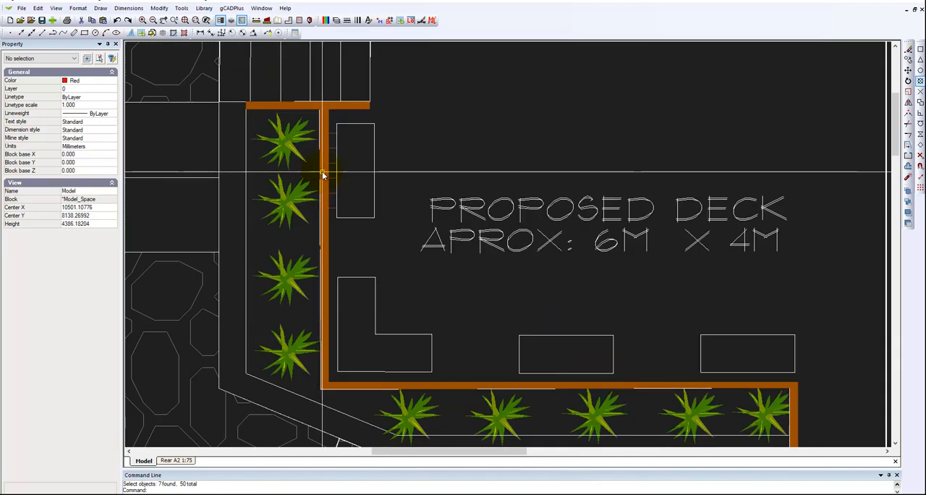
pyautogui.click(332, 132)
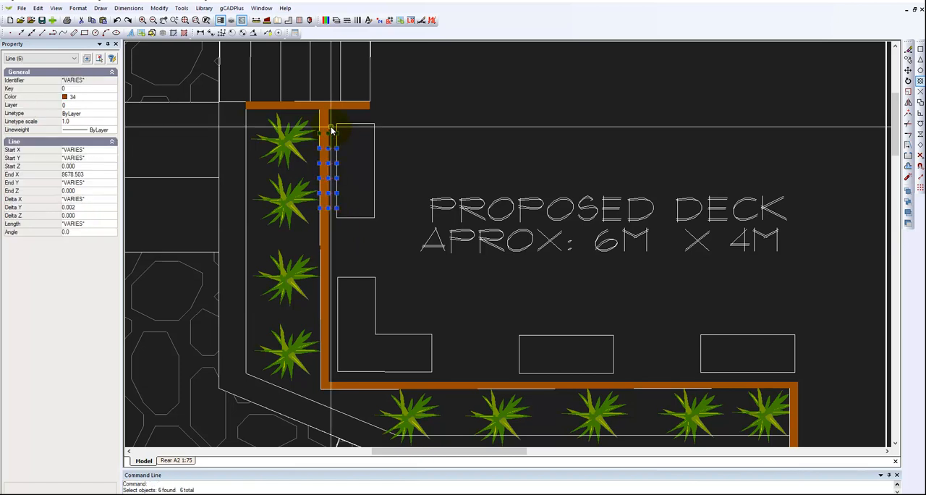
pyautogui.press('Escape')
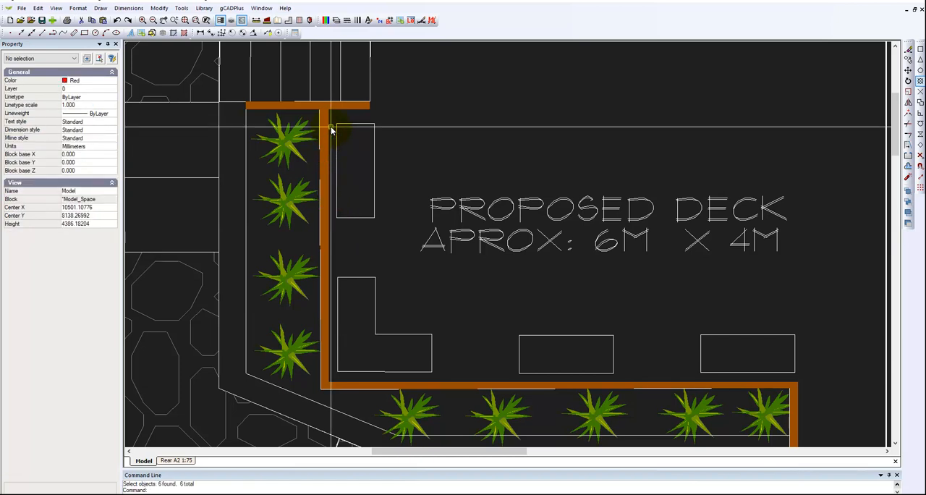
# Move both lines of the PROPOSED DECK APROX: 6M X 4M text off the deck to just below the HOUSE label
pyautogui.scroll(-3, 330, 133)
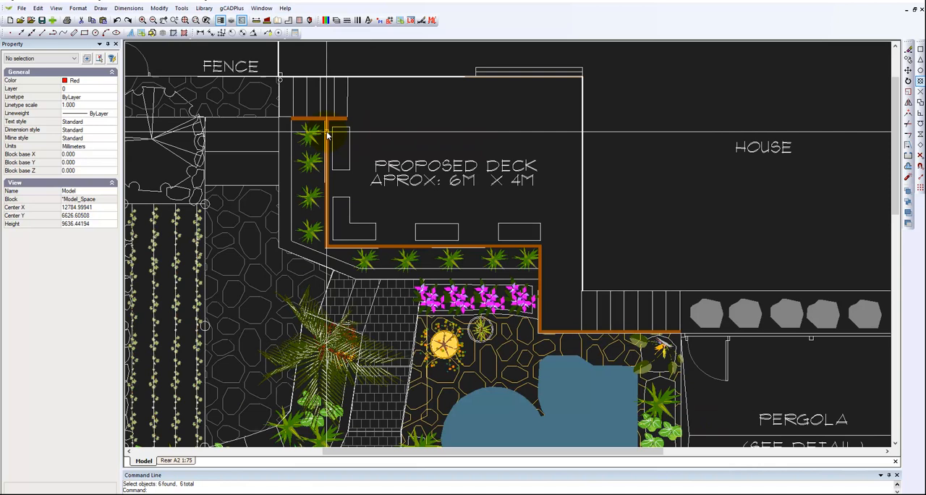
pyautogui.click(443, 168)
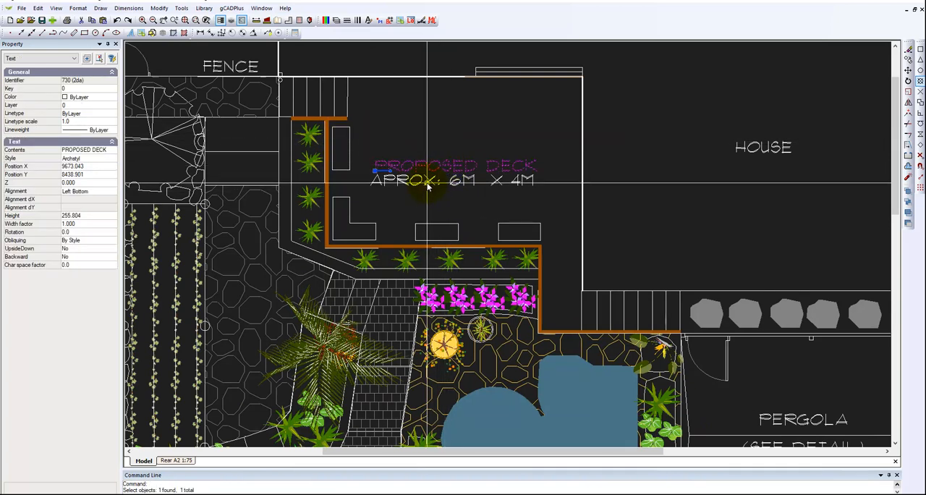
pyautogui.click(379, 177)
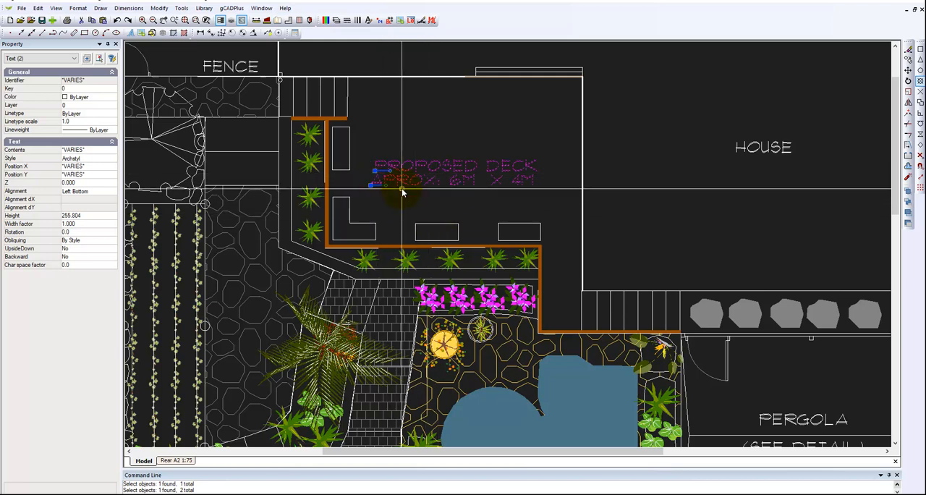
pyautogui.rightClick(403, 193)
pyautogui.click(427, 241)
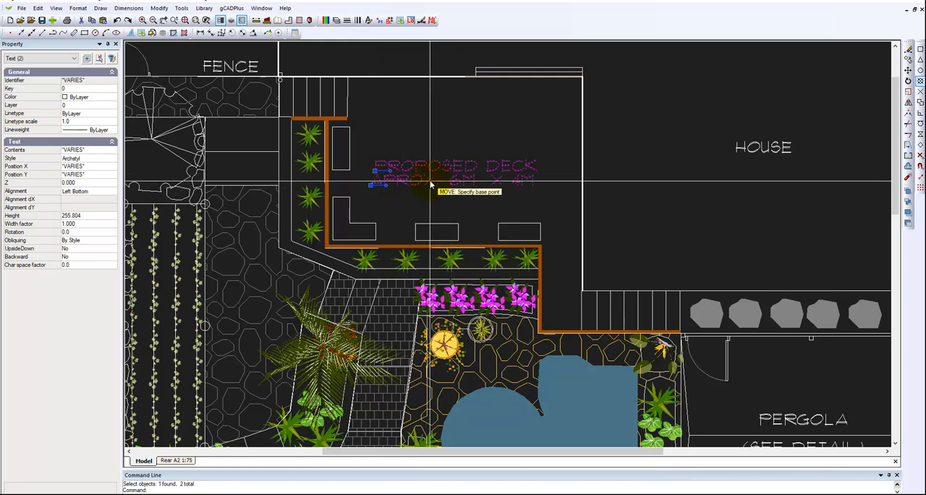
pyautogui.click(427, 180)
pyautogui.click(685, 216)
pyautogui.press('Escape')
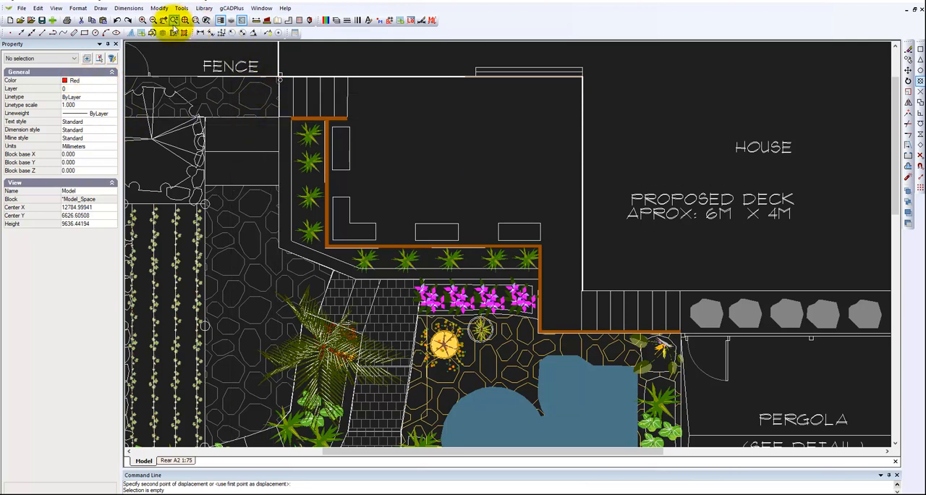
# Try to hatch the deck by picked point with the LINE, Parallel horizontal lines pattern from gCADiso.pat
pyautogui.click(100, 7)
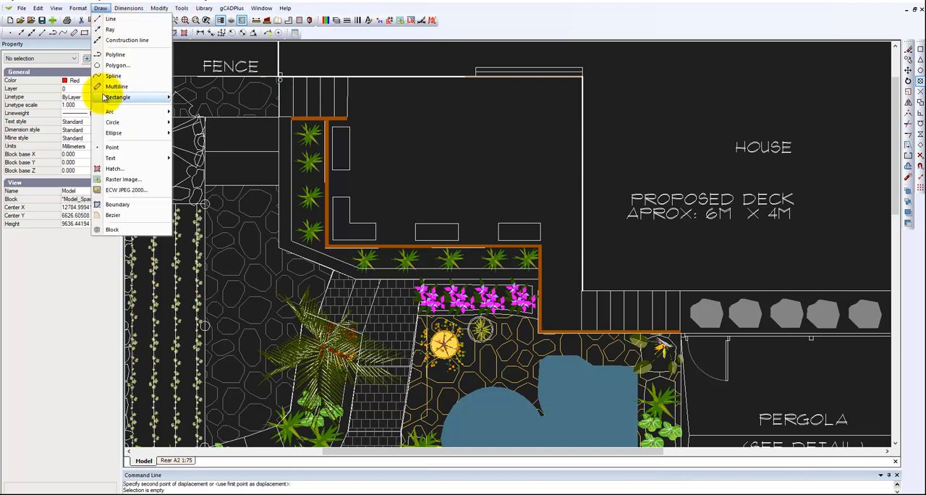
pyautogui.click(114, 168)
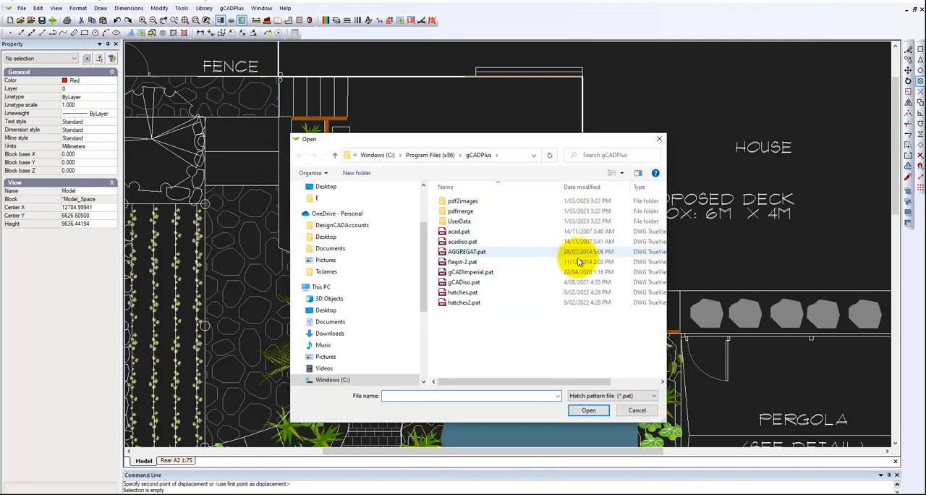
pyautogui.click(464, 282)
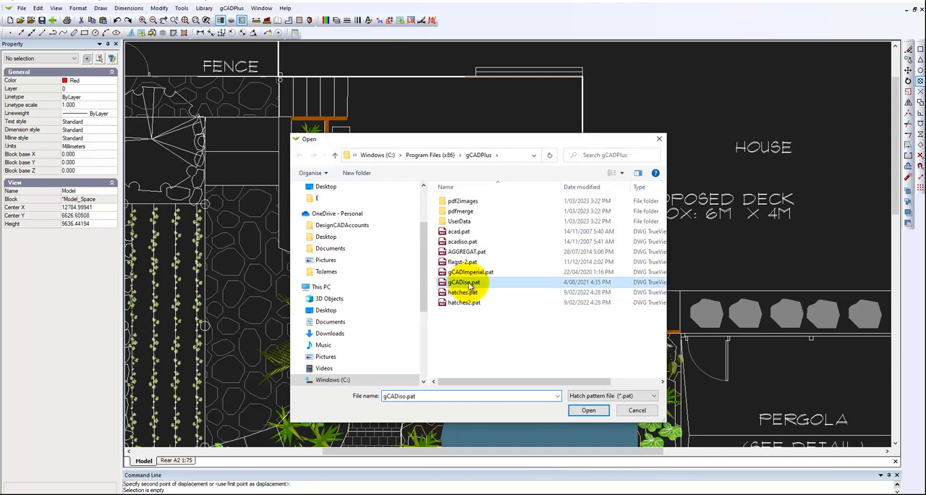
pyautogui.click(590, 412)
pyautogui.click(550, 218)
pyautogui.moveTo(553, 274); pyautogui.dragTo(552, 324)
pyautogui.moveTo(552, 332); pyautogui.dragTo(550, 364)
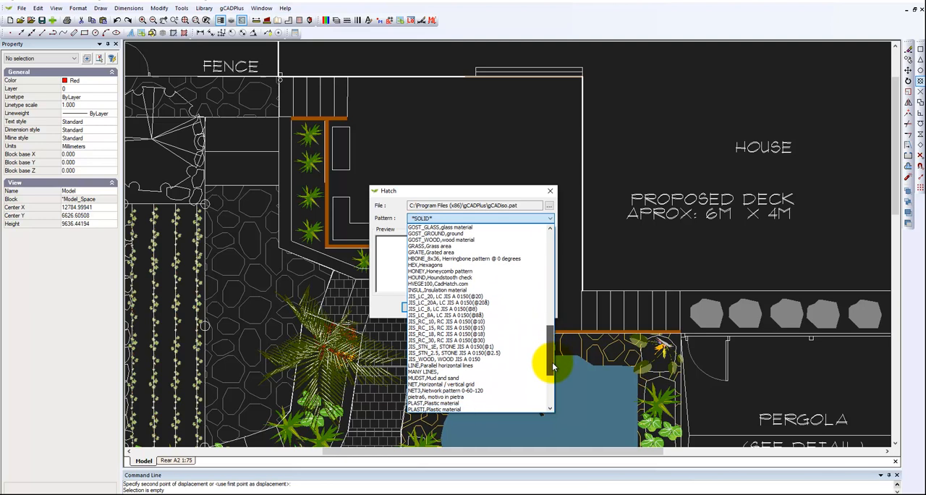
pyautogui.click(447, 365)
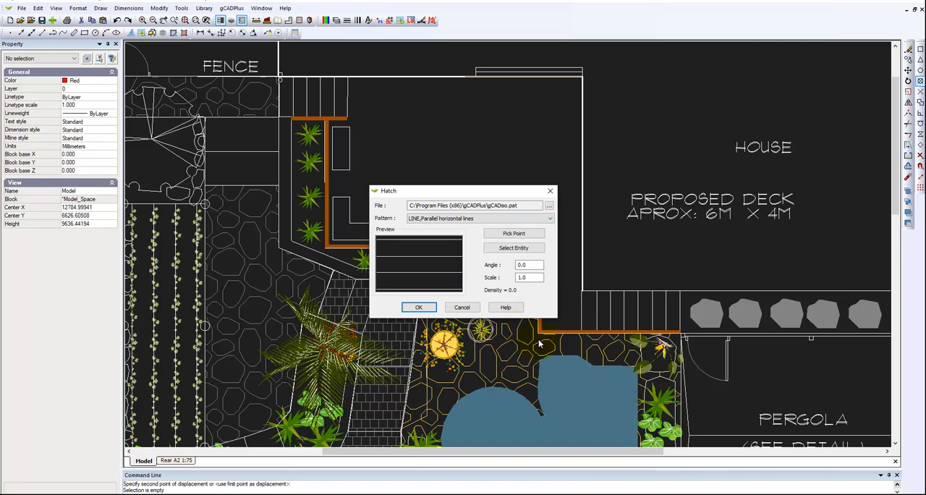
pyautogui.click(513, 234)
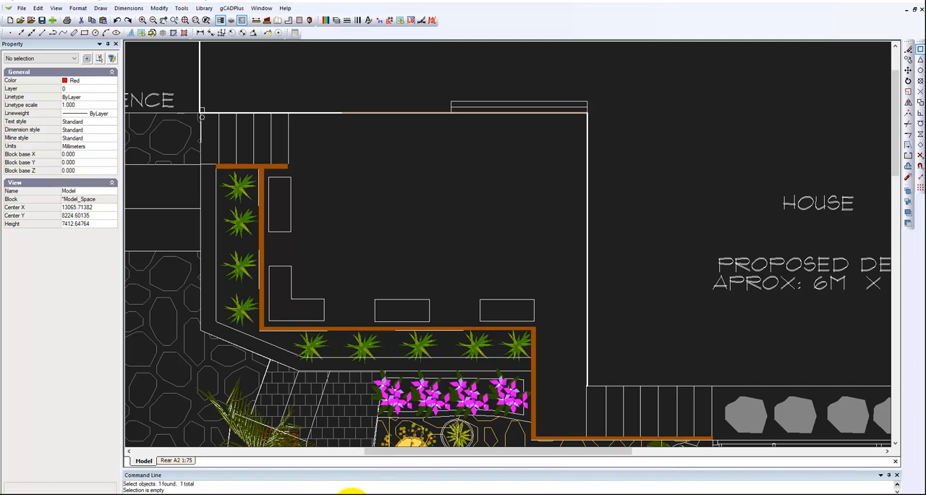
# With Endpoint object snap on, trace the deck outline as a closed polyline along the inner timber edging, step edges and house walls
pyautogui.click(919, 165)
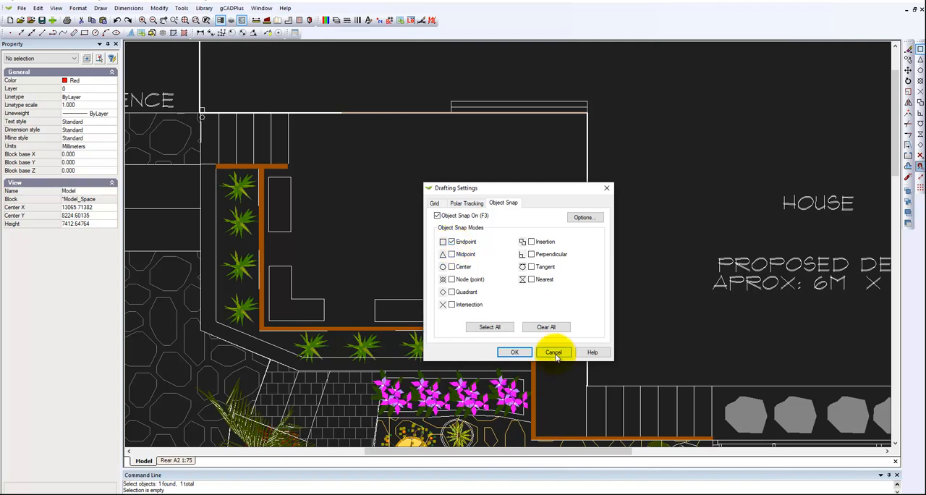
pyautogui.click(514, 353)
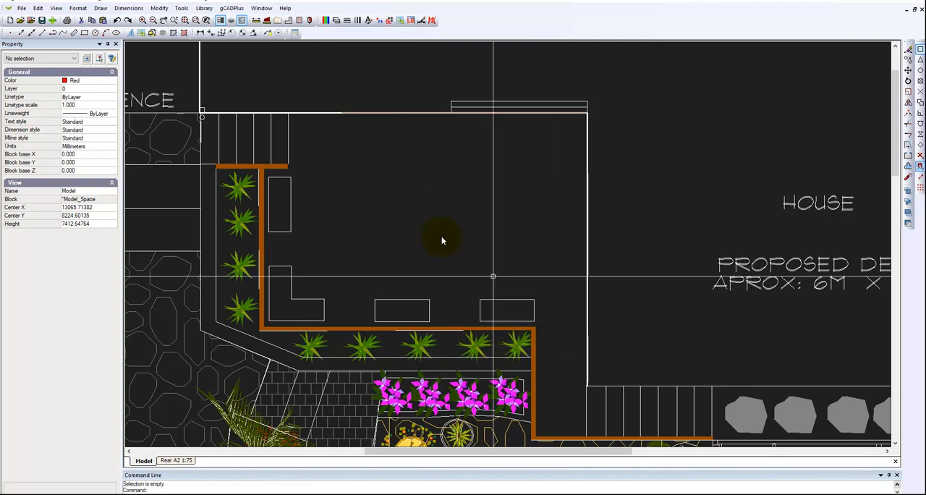
pyautogui.click(100, 8)
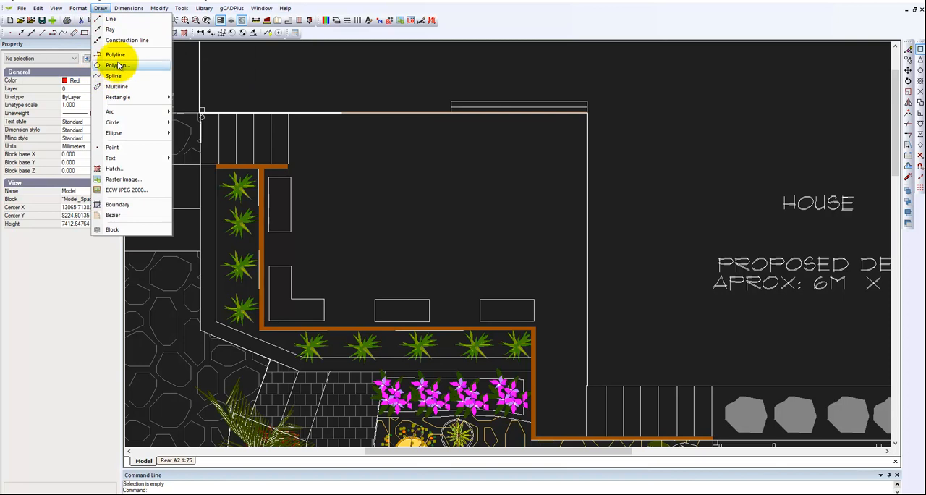
pyautogui.click(115, 55)
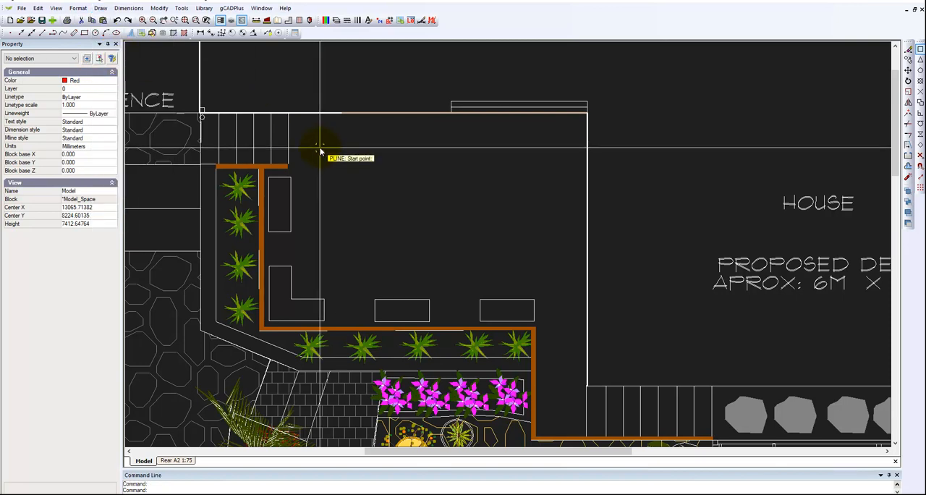
pyautogui.click(290, 117)
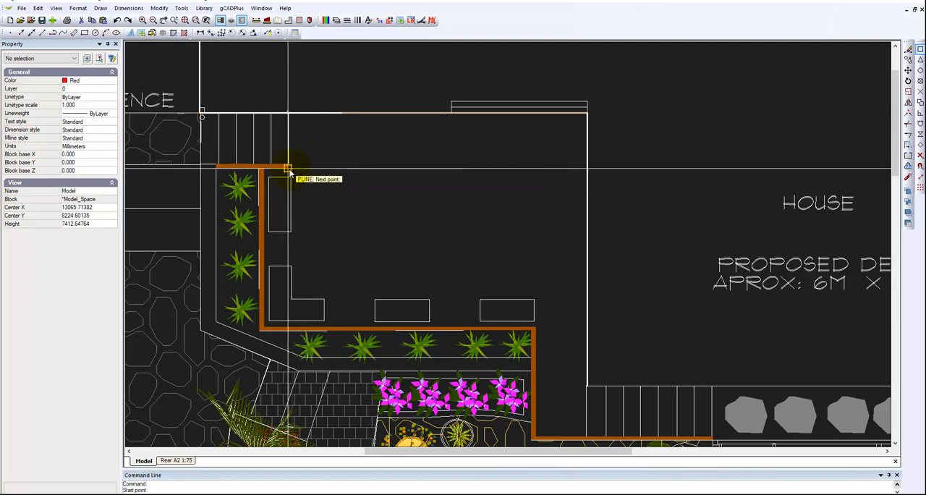
pyautogui.click(288, 169)
pyautogui.click(265, 168)
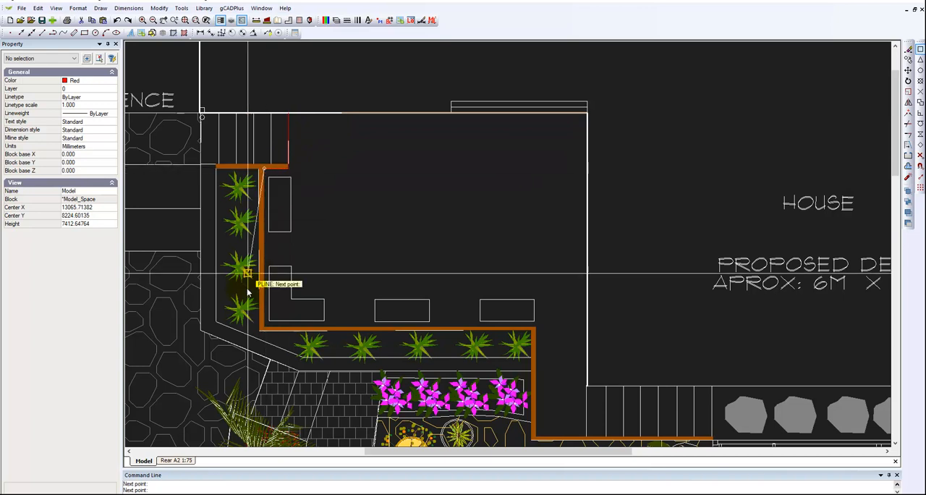
pyautogui.click(265, 328)
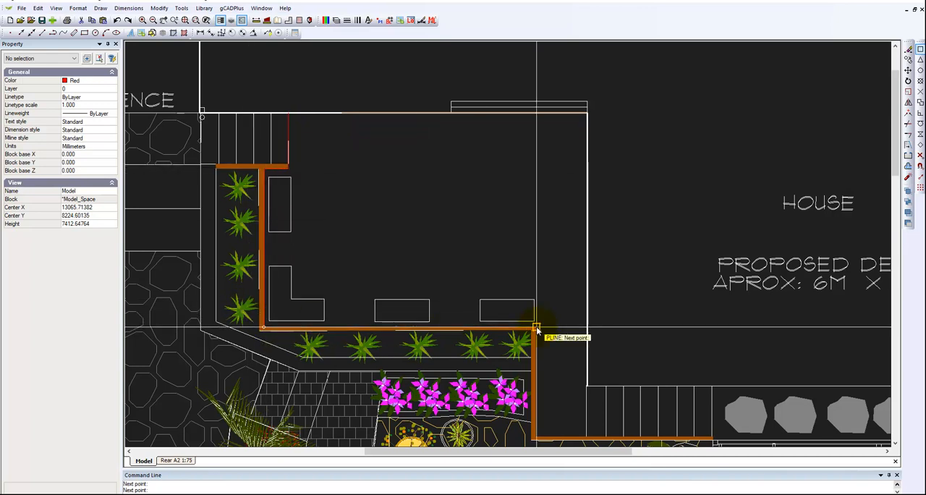
pyautogui.click(536, 328)
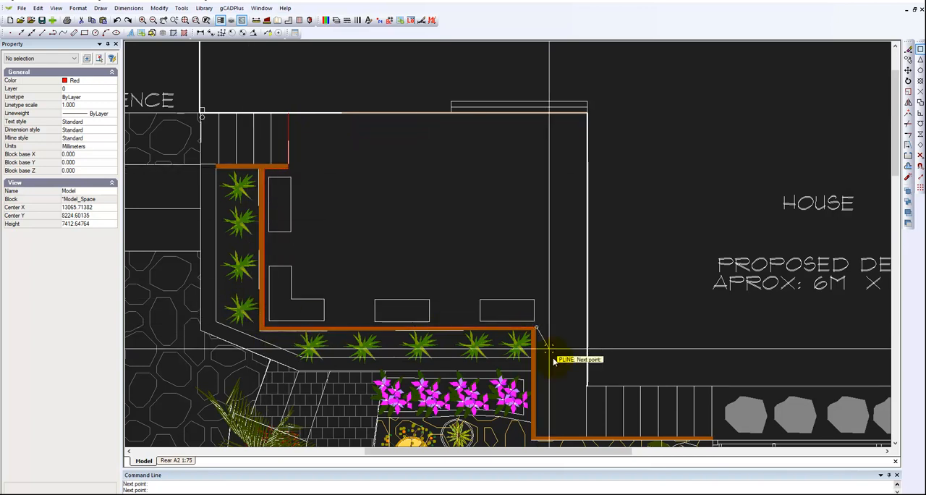
pyautogui.click(542, 437)
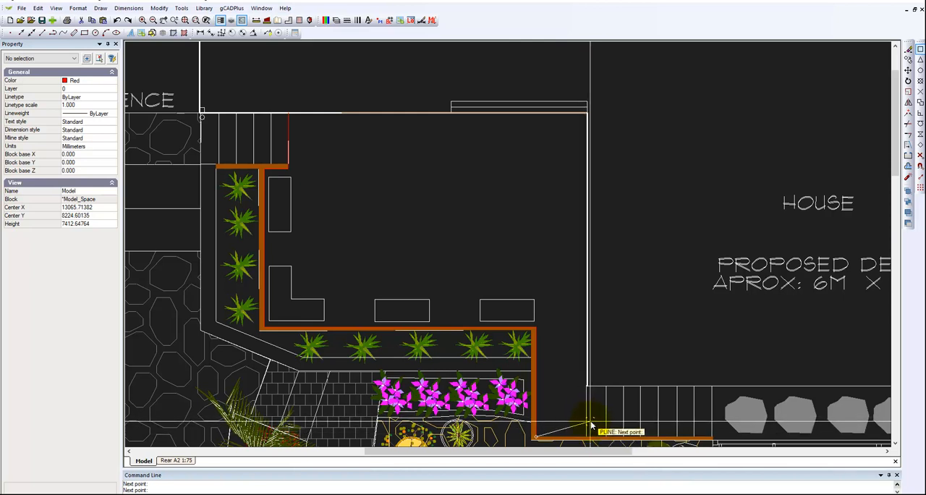
pyautogui.click(587, 432)
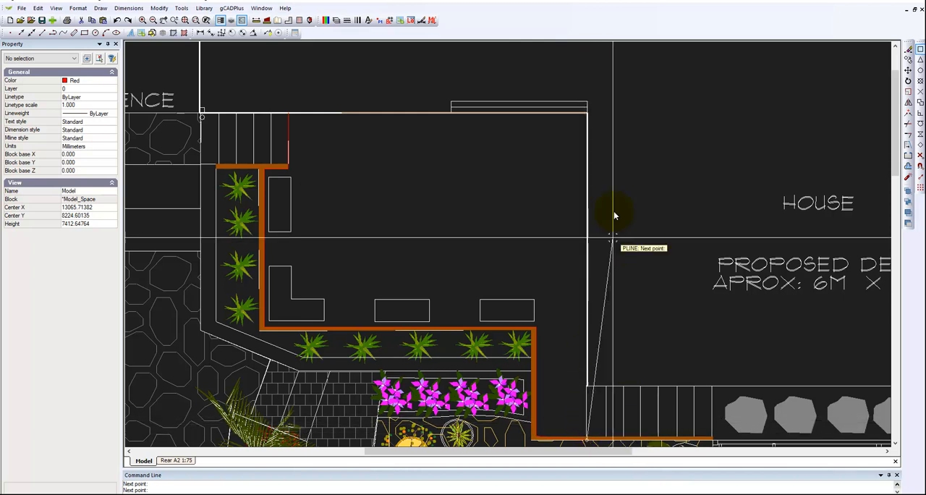
pyautogui.click(587, 114)
pyautogui.rightClick(443, 135)
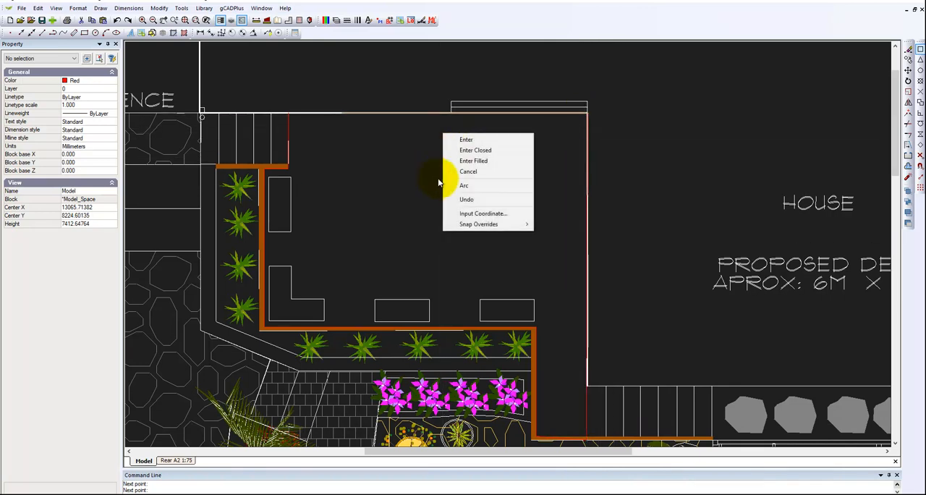
pyautogui.click(474, 150)
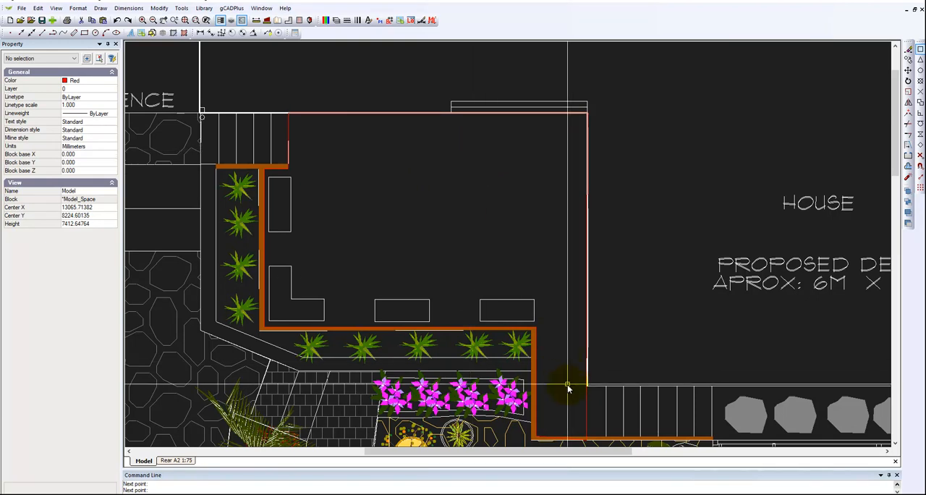
# Check the closed deck outline as one polyline, including its corners by the lower steps, then deselect it
pyautogui.moveTo(564, 386); pyautogui.dragTo(552, 258, button='middle')
pyautogui.scroll(4, 560, 289)
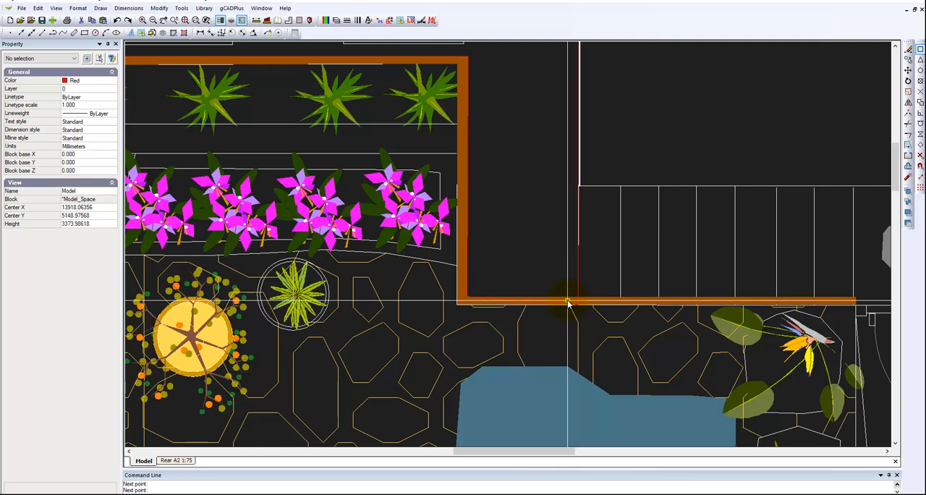
pyautogui.click(568, 302)
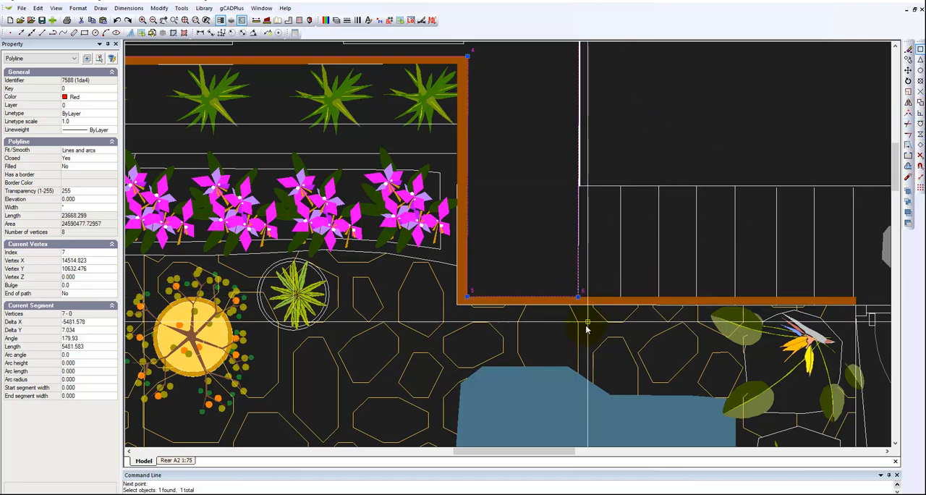
pyautogui.scroll(-3, 555, 263)
pyautogui.scroll(-3, 558, 263)
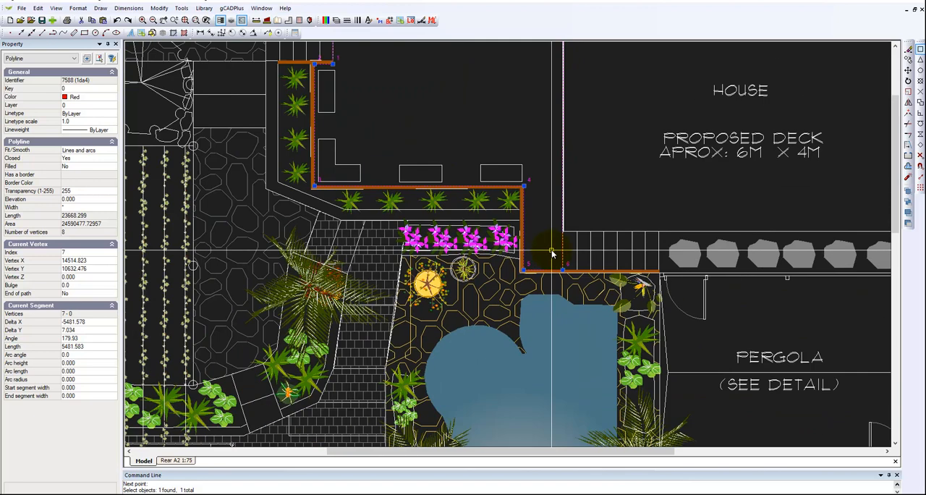
pyautogui.moveTo(505, 140); pyautogui.dragTo(507, 259, button='middle')
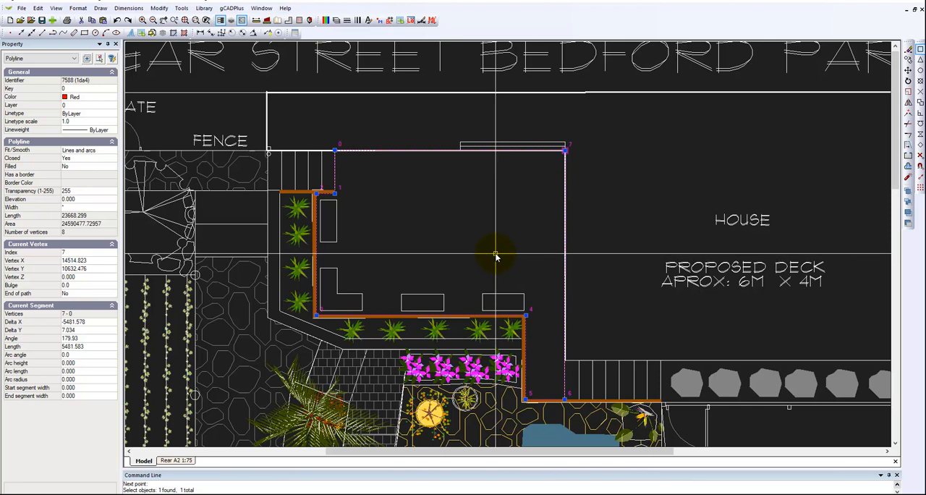
pyautogui.press('Escape')
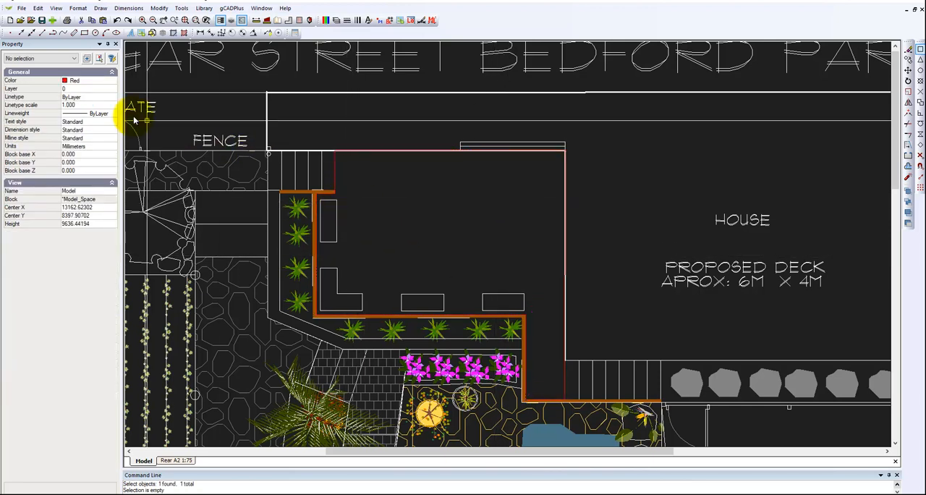
# Set the current drawing colour to colour 34 for new objects
pyautogui.click(113, 82)
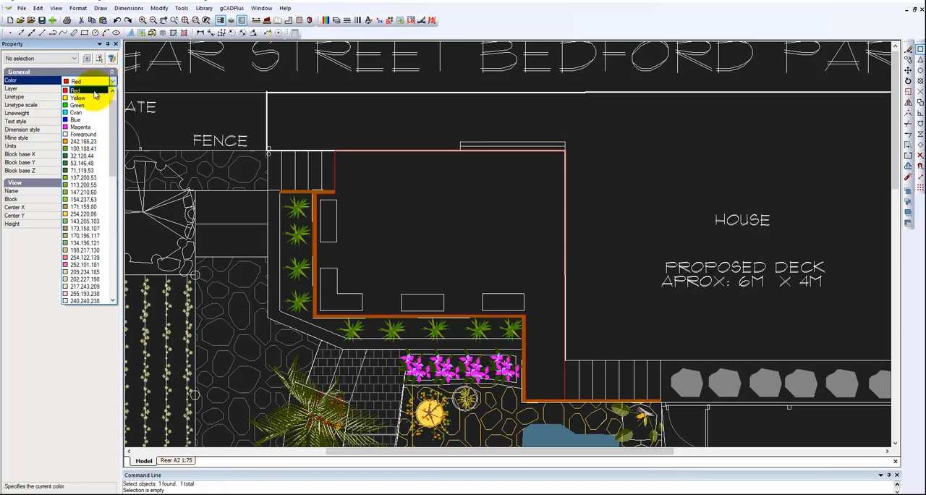
pyautogui.moveTo(114, 171); pyautogui.dragTo(111, 261)
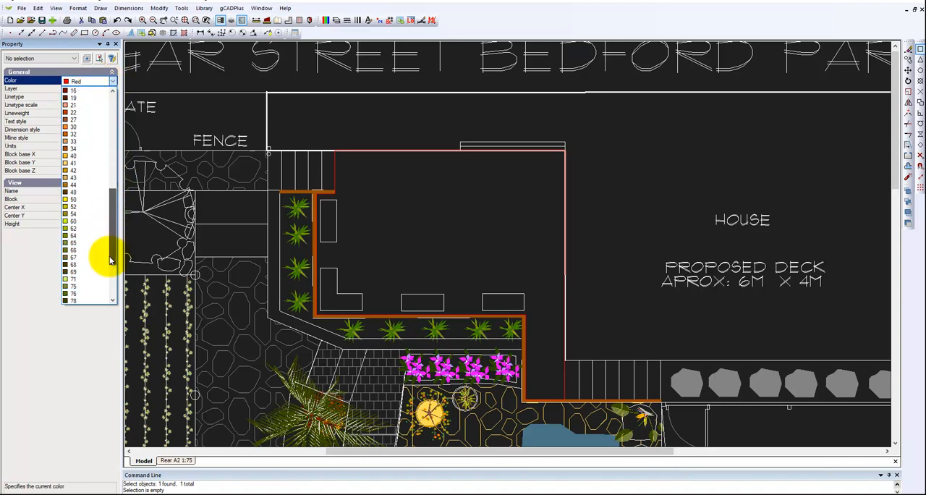
pyautogui.click(74, 149)
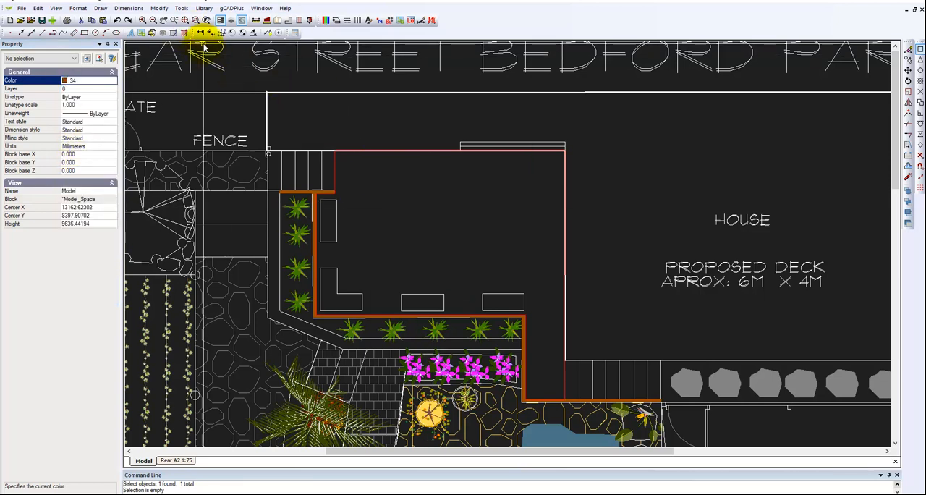
# Hatch the deck with the LINE, Parallel horizontal lines pattern, using the closed red polyline as the boundary entity
pyautogui.click(101, 9)
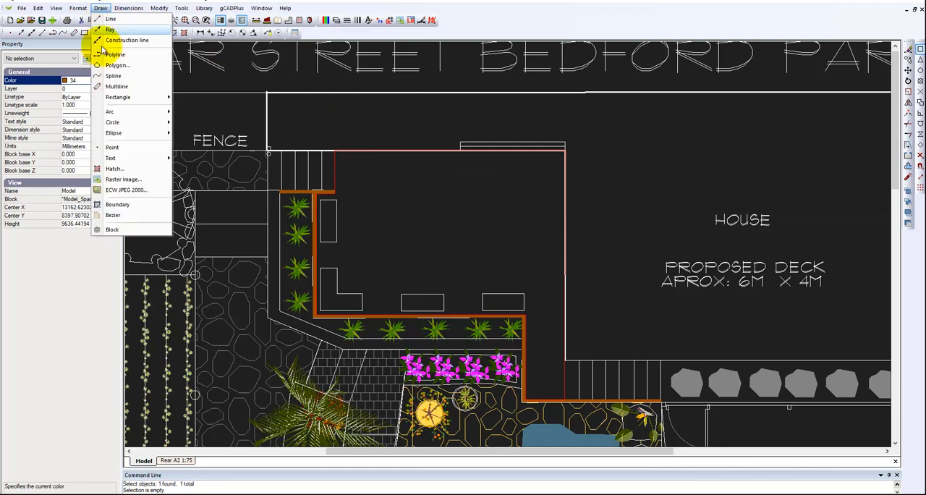
pyautogui.click(112, 169)
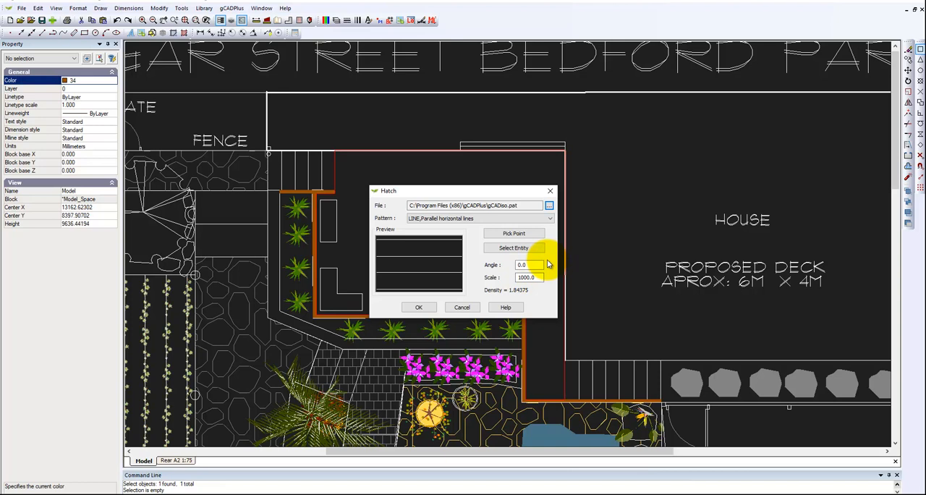
pyautogui.click(514, 249)
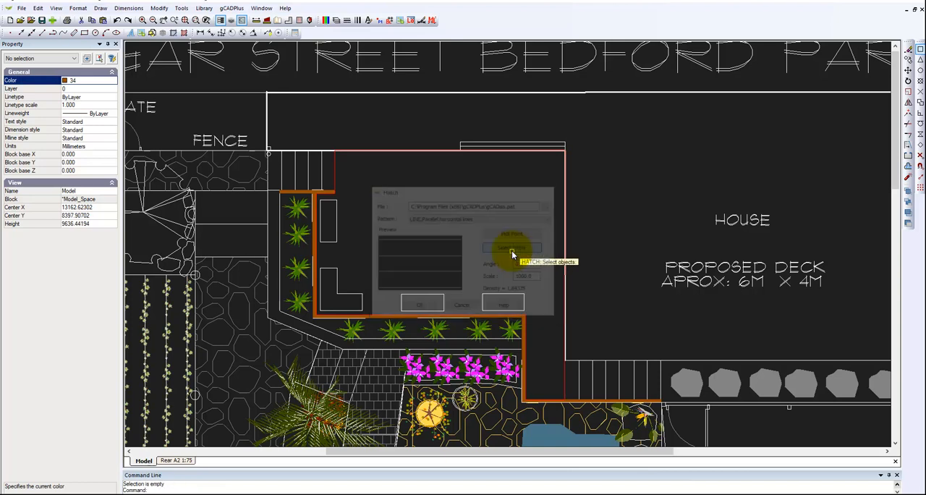
pyautogui.click(335, 177)
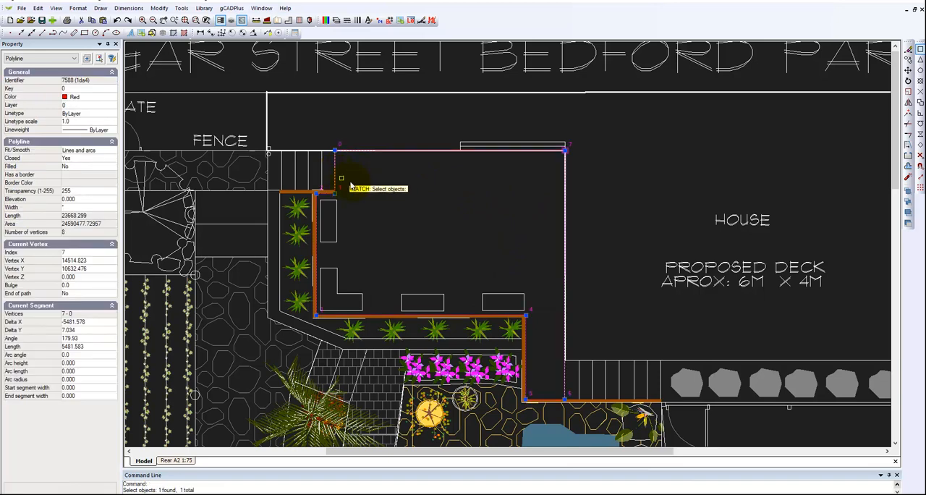
pyautogui.rightClick(382, 203)
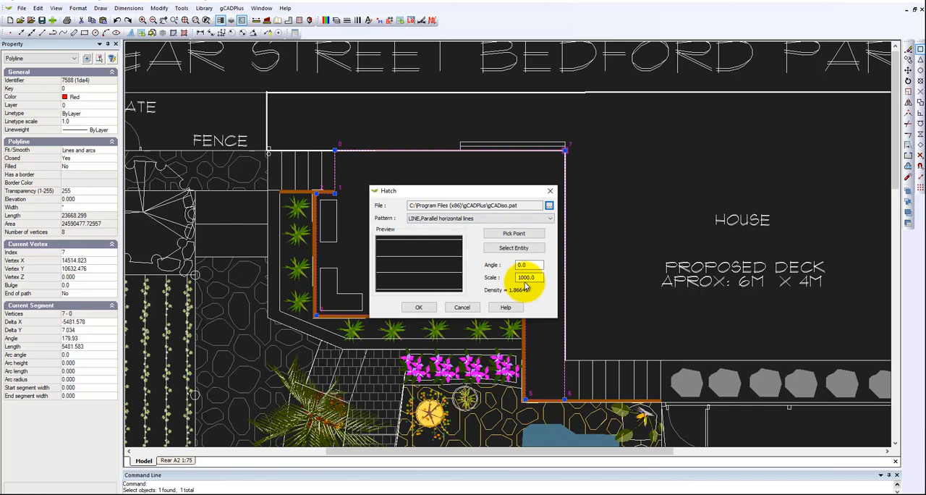
pyautogui.click(550, 218)
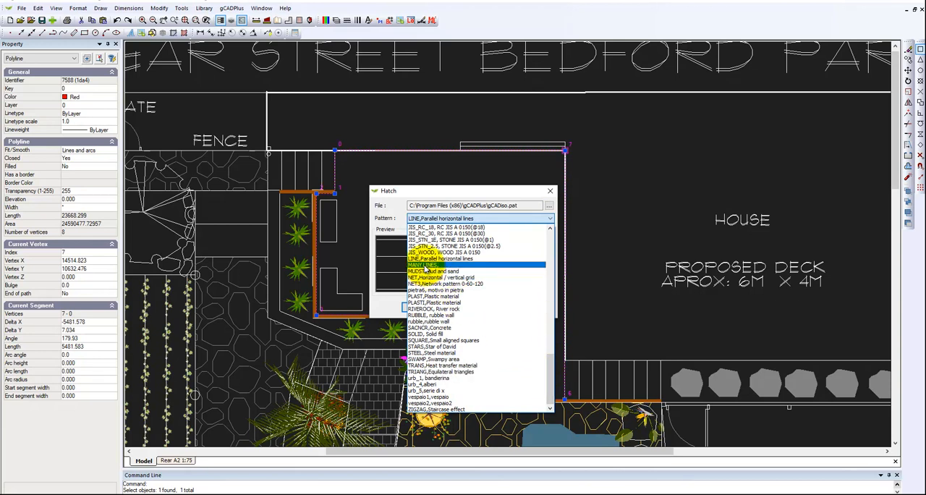
pyautogui.click(459, 217)
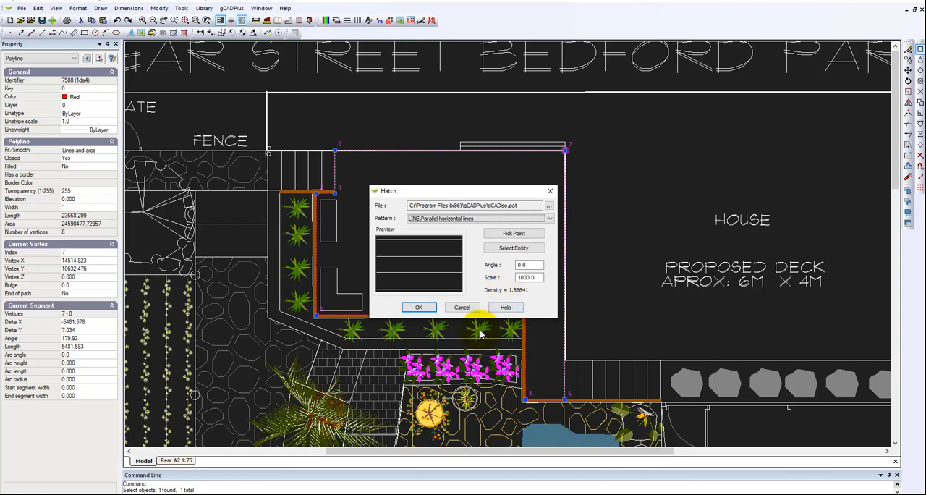
pyautogui.click(420, 308)
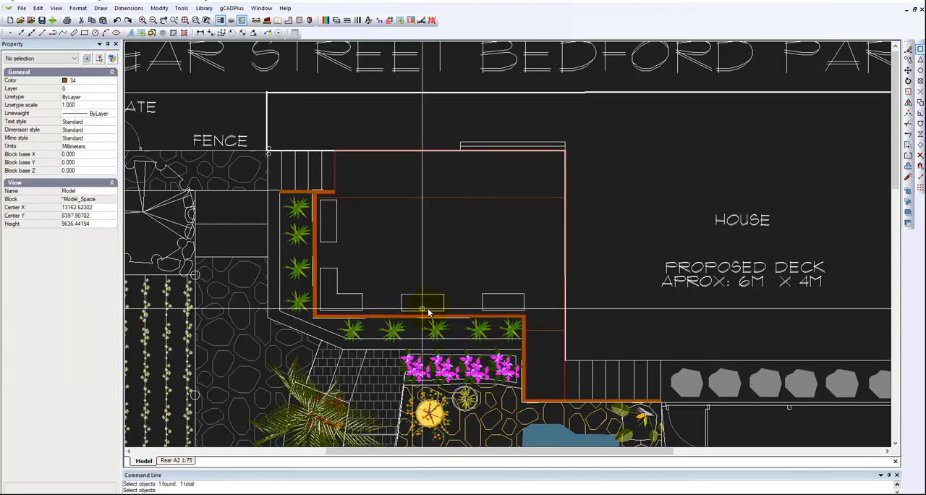
# Set the deck hatch's scale to 50 and deselect it
pyautogui.click(481, 197)
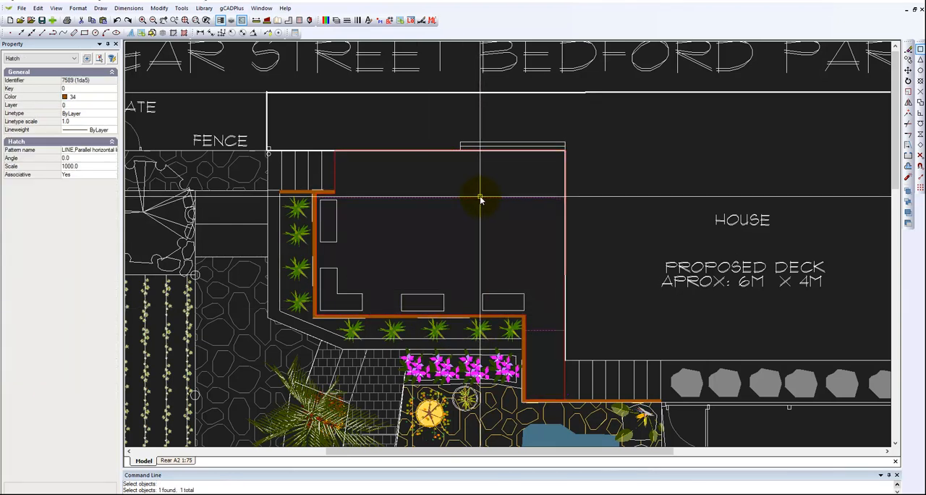
pyautogui.click(85, 166)
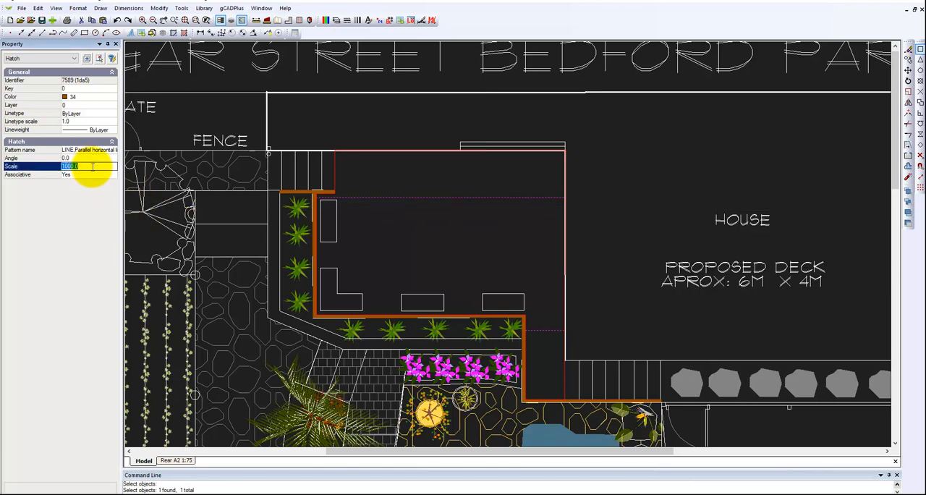
pyautogui.write('0')
pyautogui.press('Return')
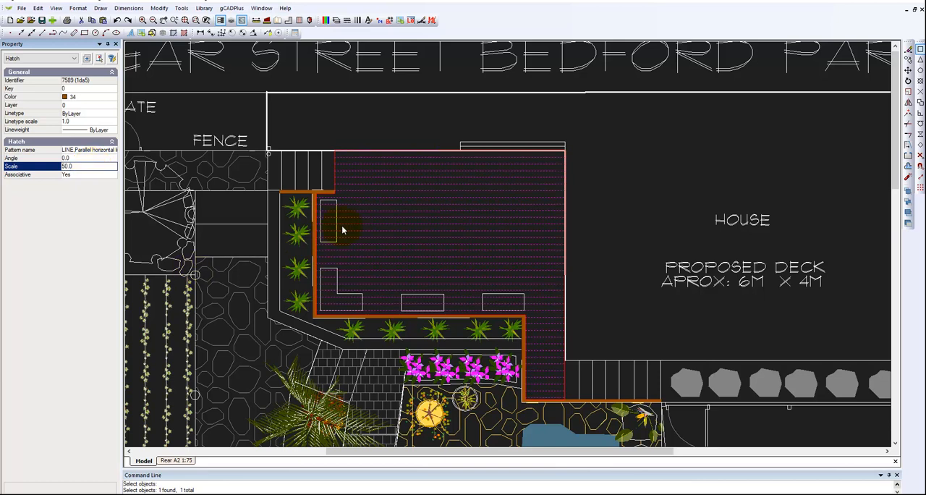
pyautogui.press('Escape')
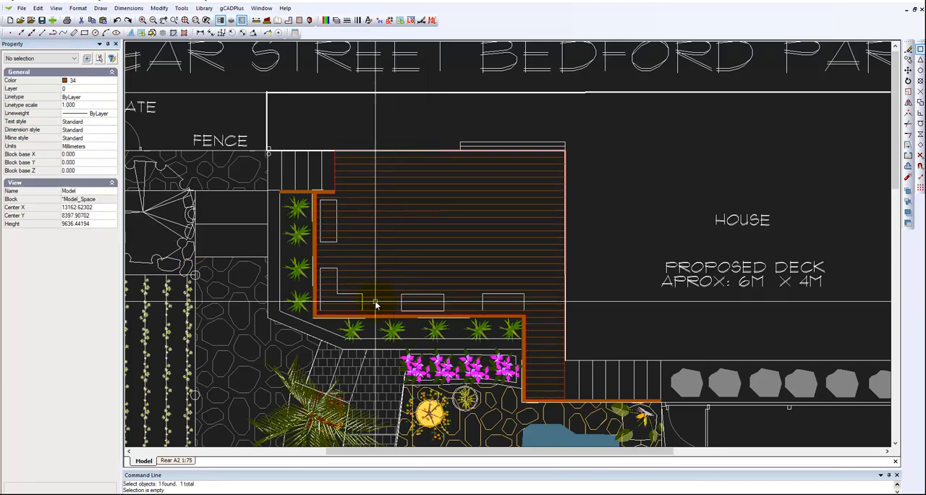
# Delete the red boundary polyline around the deck, keeping the hatch in place
pyautogui.scroll(3, 332, 176)
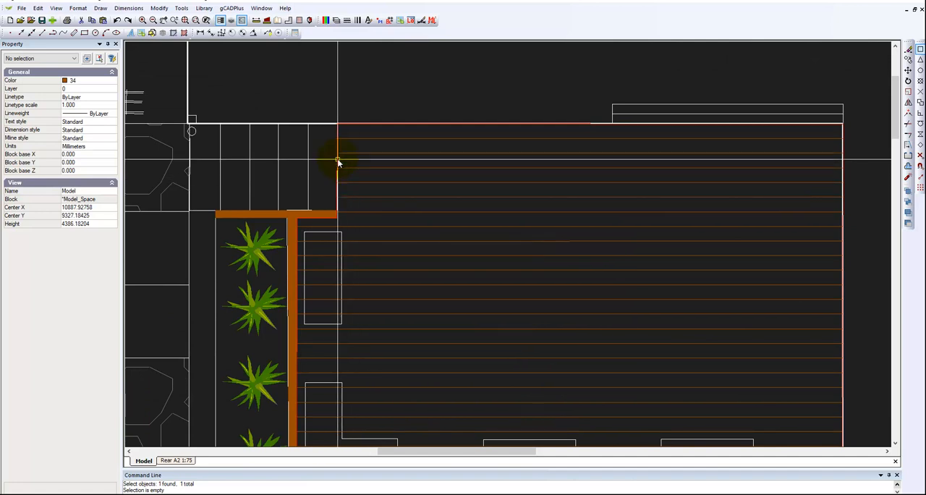
pyautogui.click(337, 175)
pyautogui.press('Escape')
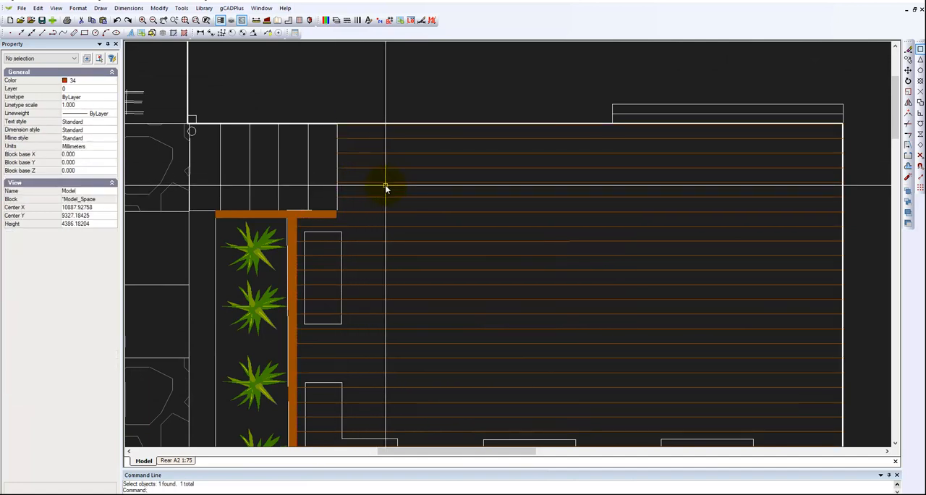
pyautogui.scroll(-3, 471, 193)
pyautogui.scroll(-2, 469, 194)
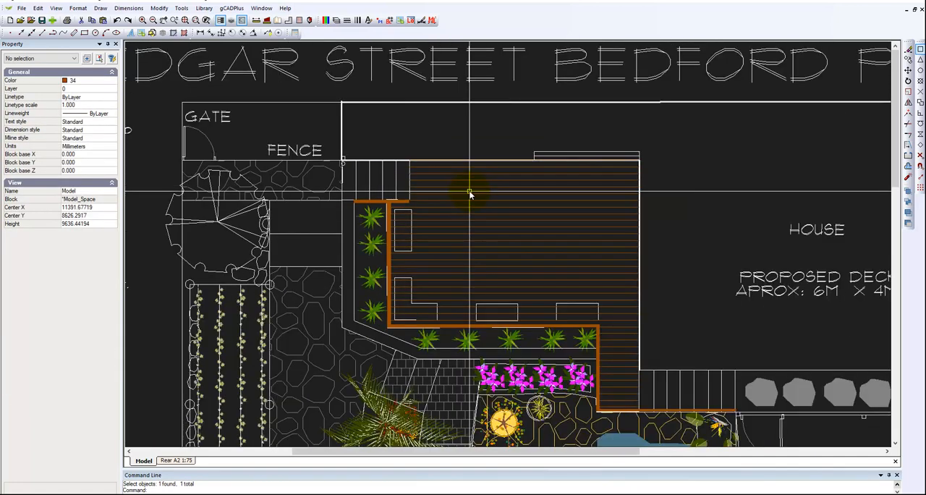
pyautogui.scroll(-2, 469, 194)
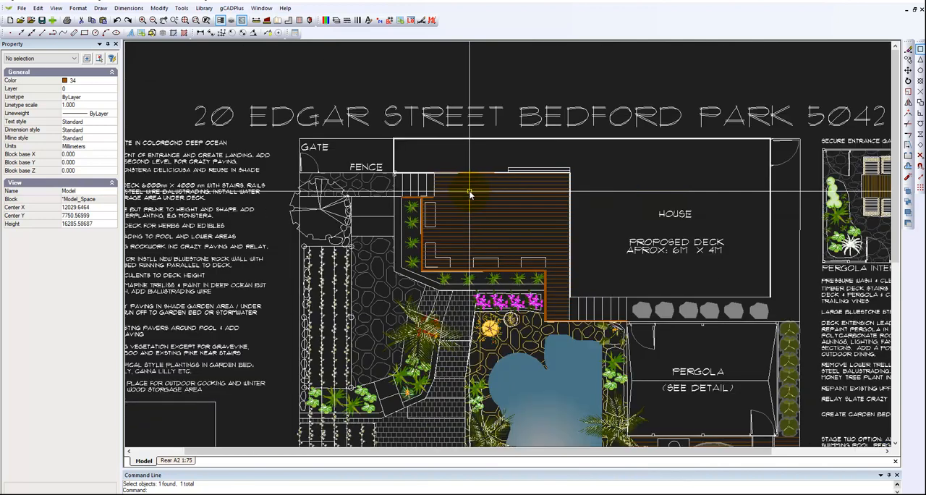